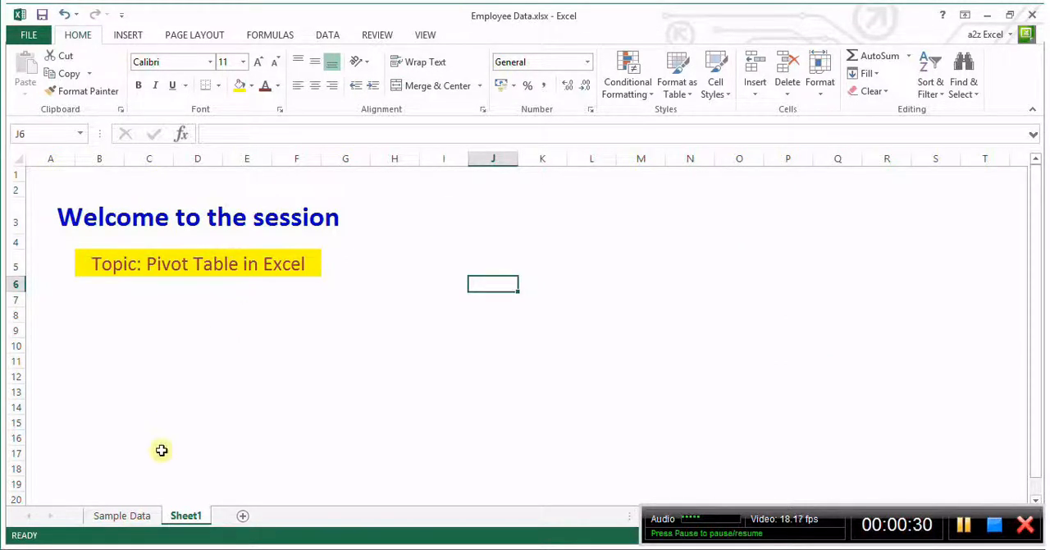
Switch to the Sample Data sheet and examine its column headers from Full Name through Performance Score
{"action": "left_click", "coordinate": [122, 515]}
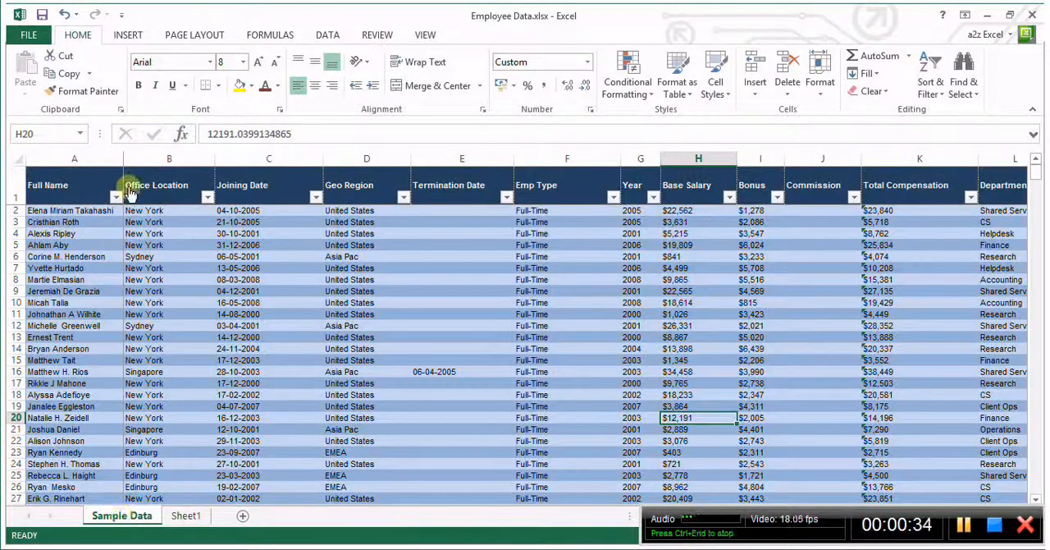
{"action": "left_click", "coordinate": [87, 258]}
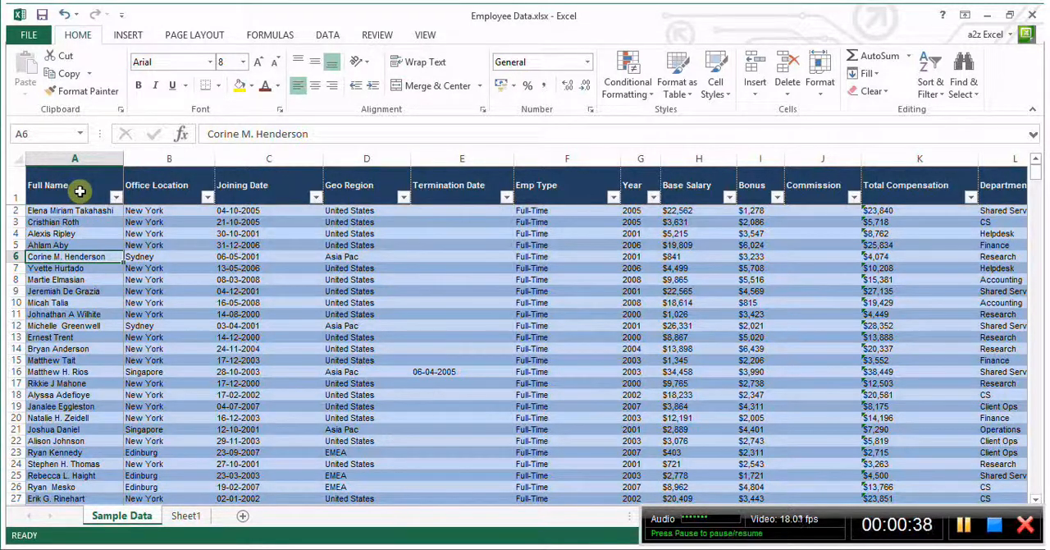
{"action": "left_click", "coordinate": [137, 290]}
{"action": "left_click", "coordinate": [62, 187]}
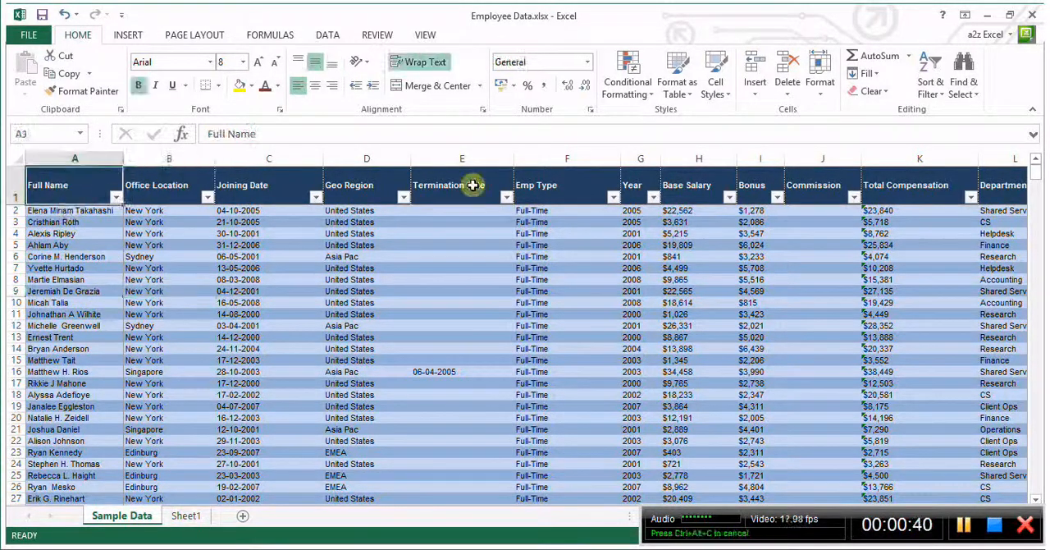
{"action": "key", "text": "Right"}
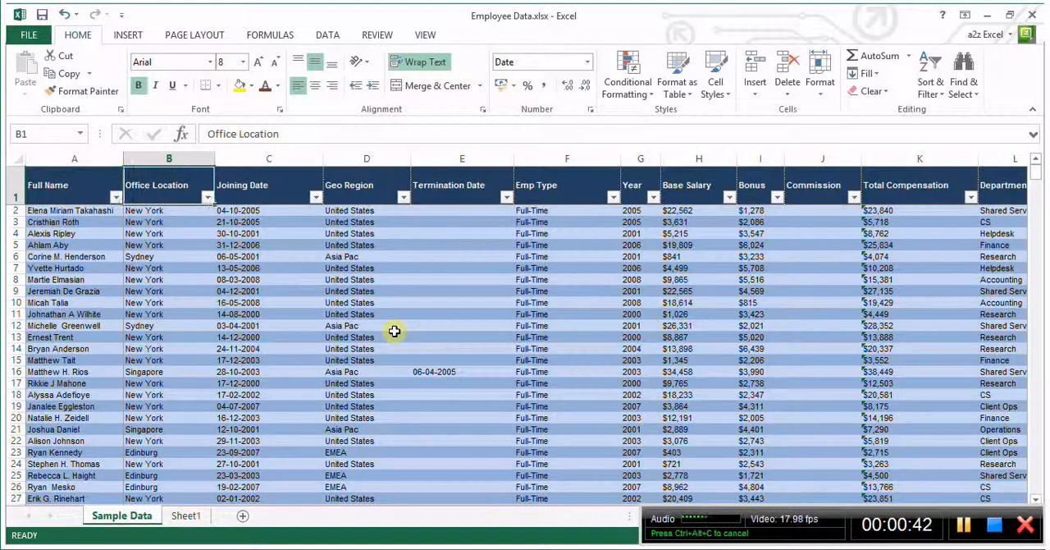
{"action": "key", "text": "Right"}
{"action": "key", "text": "Right"}
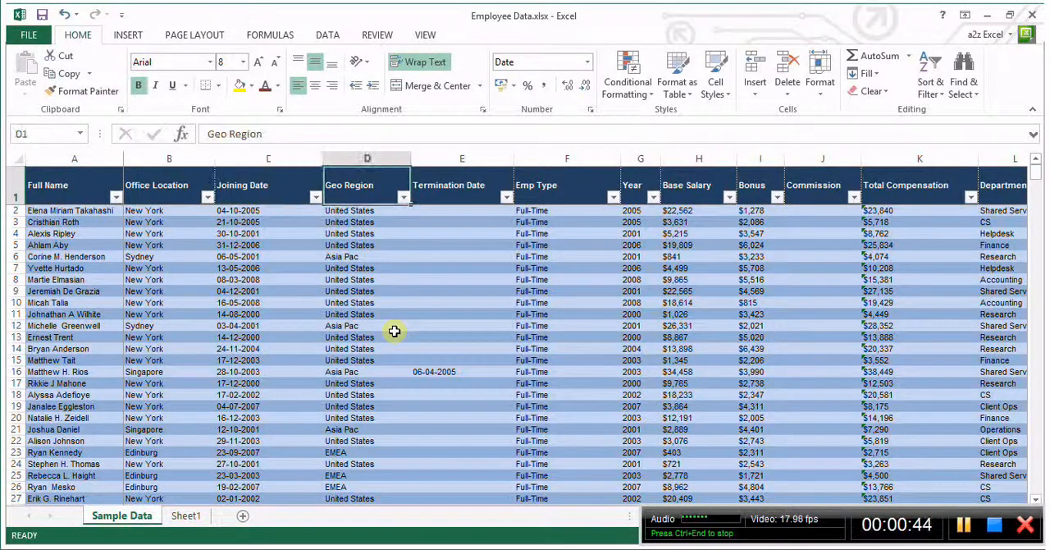
{"action": "key", "text": "Right"}
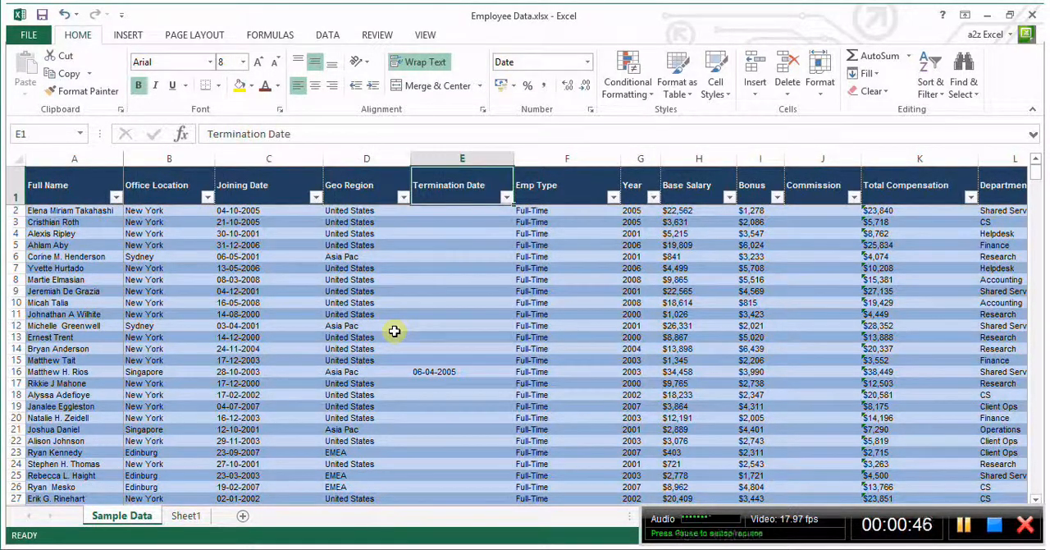
{"action": "key", "text": "Right"}
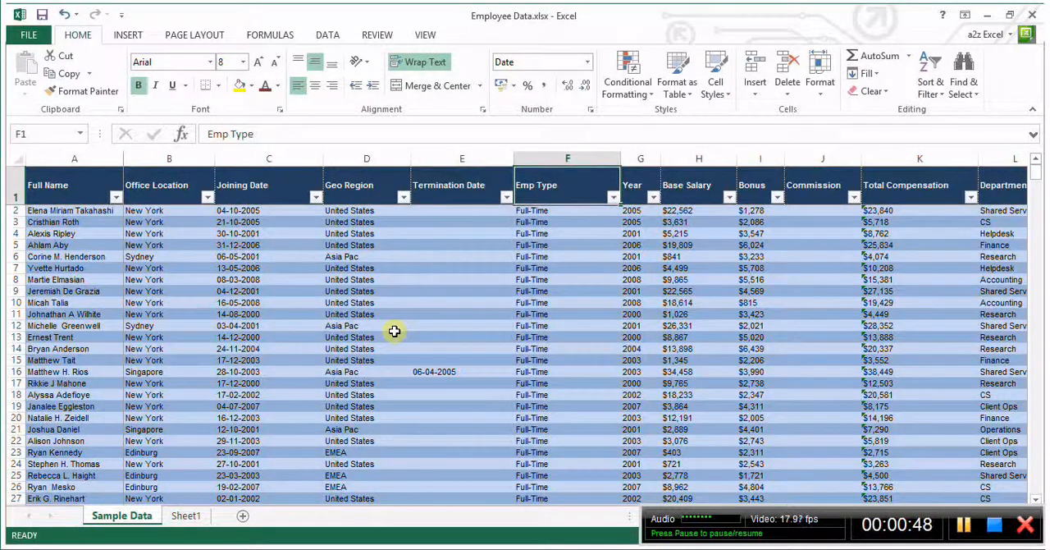
{"action": "key", "text": "Right"}
{"action": "key", "text": "Right"}
{"action": "key", "text": "Right"}
{"action": "key", "text": "Right"}
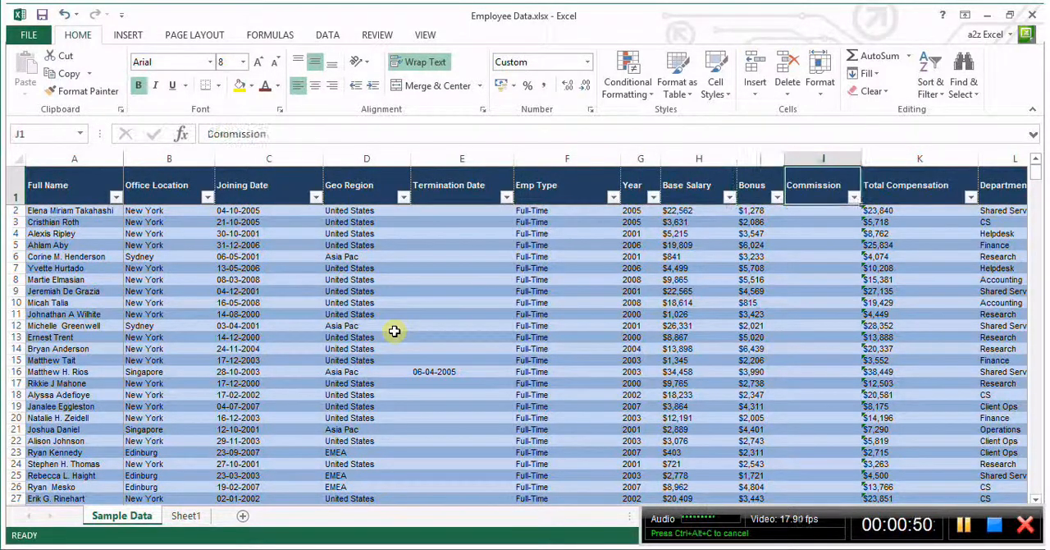
{"action": "key", "text": "Right"}
{"action": "key", "text": "Right"}
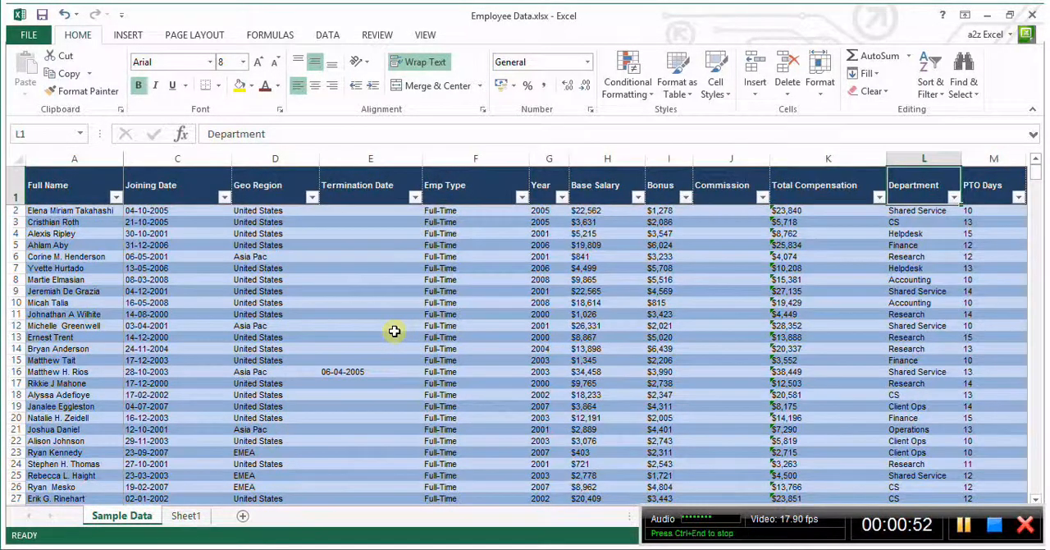
{"action": "key", "text": "Right"}
{"action": "key", "text": "Right"}
{"action": "key", "text": "Right"}
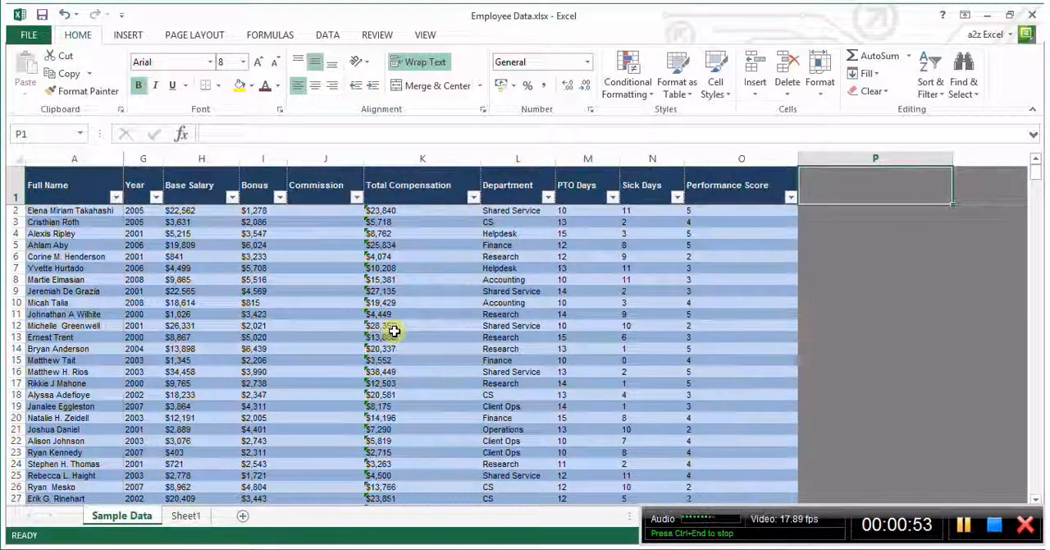
{"action": "key", "text": "Left"}
{"action": "key", "text": "Left"}
{"action": "key", "text": "Left"}
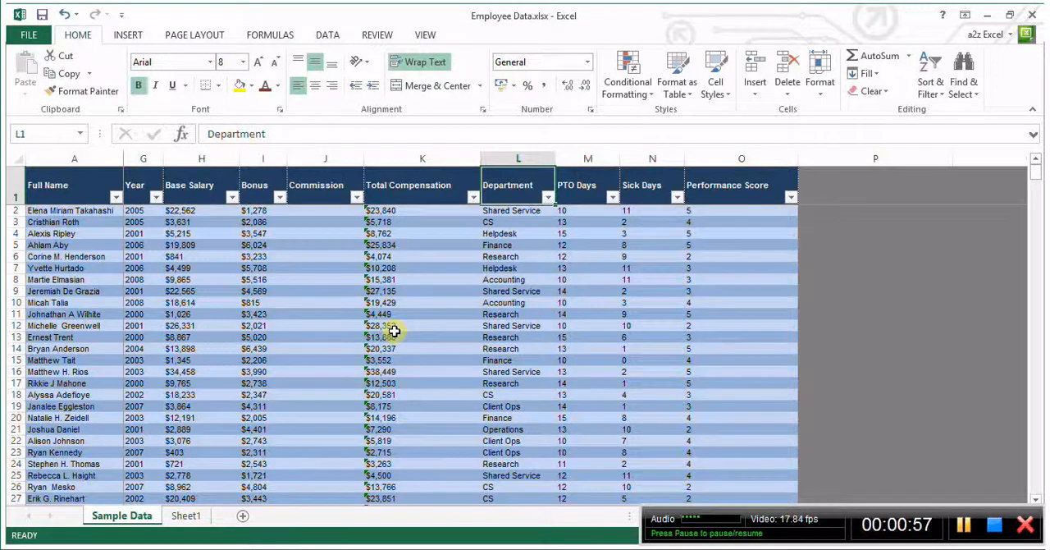
{"action": "key", "text": "ctrl+Home"}
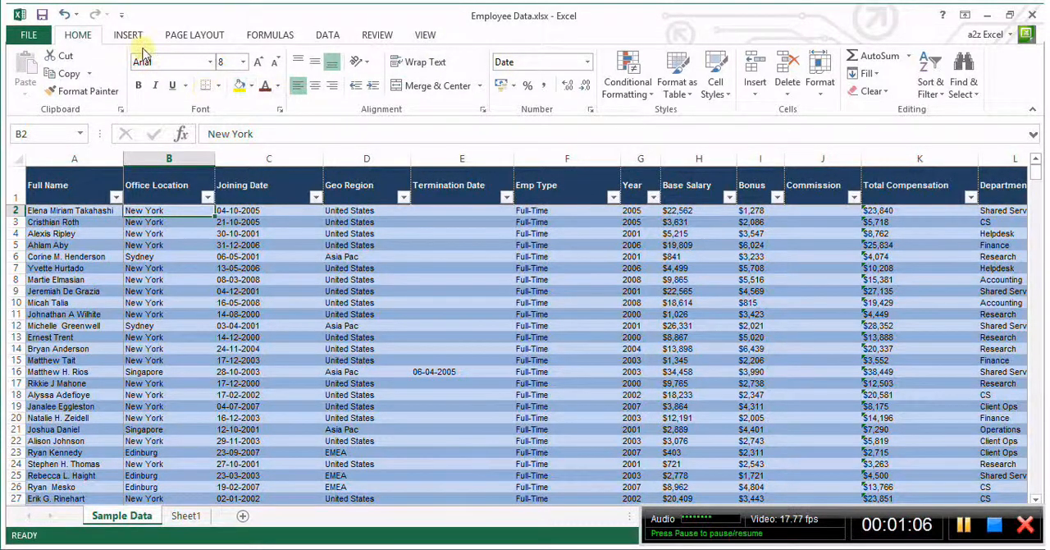
Create a PivotTable from the range 'Sample Data'!$A$1:$O$95 and place it on a new worksheet
{"action": "left_click", "coordinate": [244, 312]}
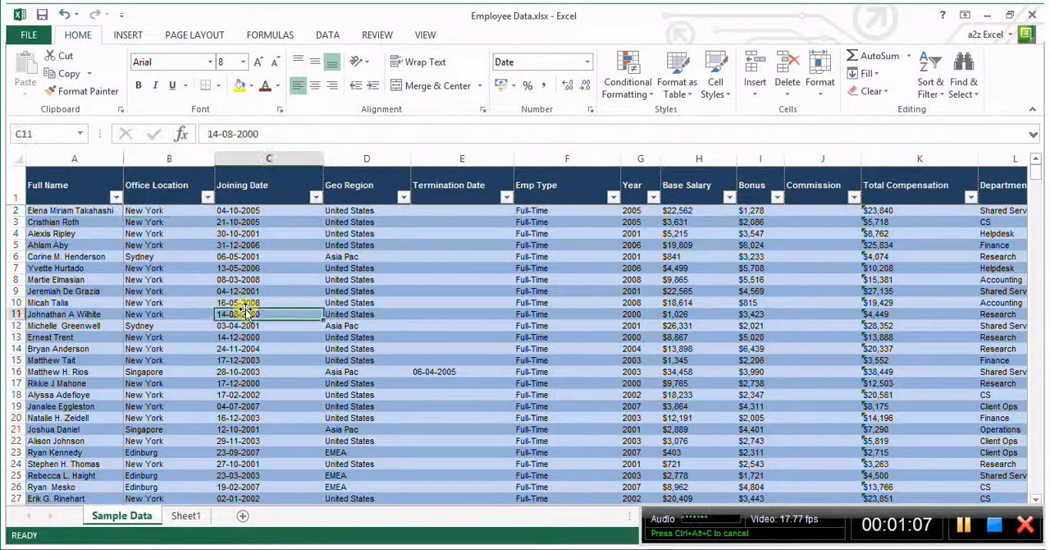
{"action": "left_click", "coordinate": [129, 35]}
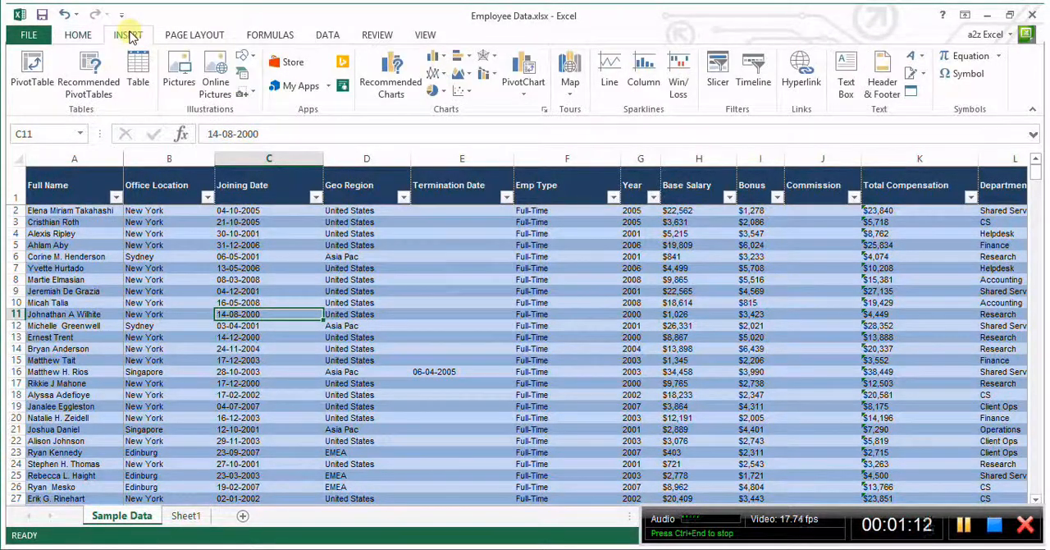
{"action": "left_click", "coordinate": [33, 74]}
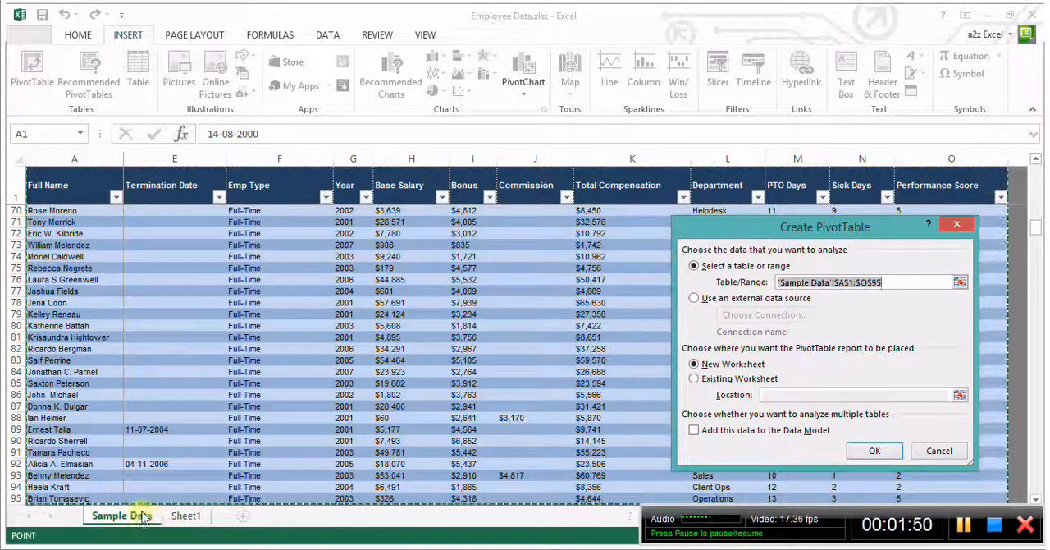
{"action": "left_click", "coordinate": [705, 380]}
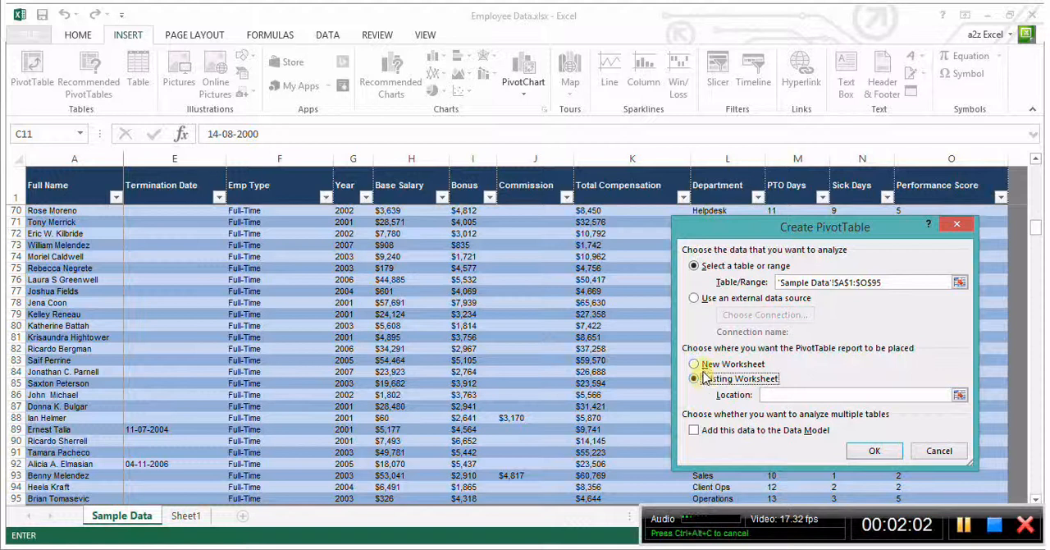
{"action": "left_click", "coordinate": [704, 369]}
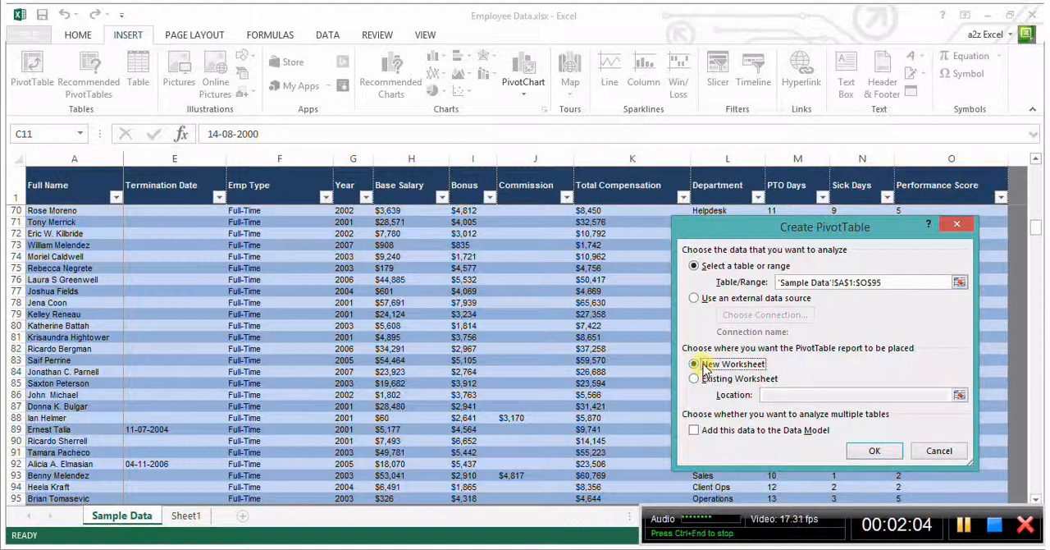
{"action": "left_click", "coordinate": [874, 450]}
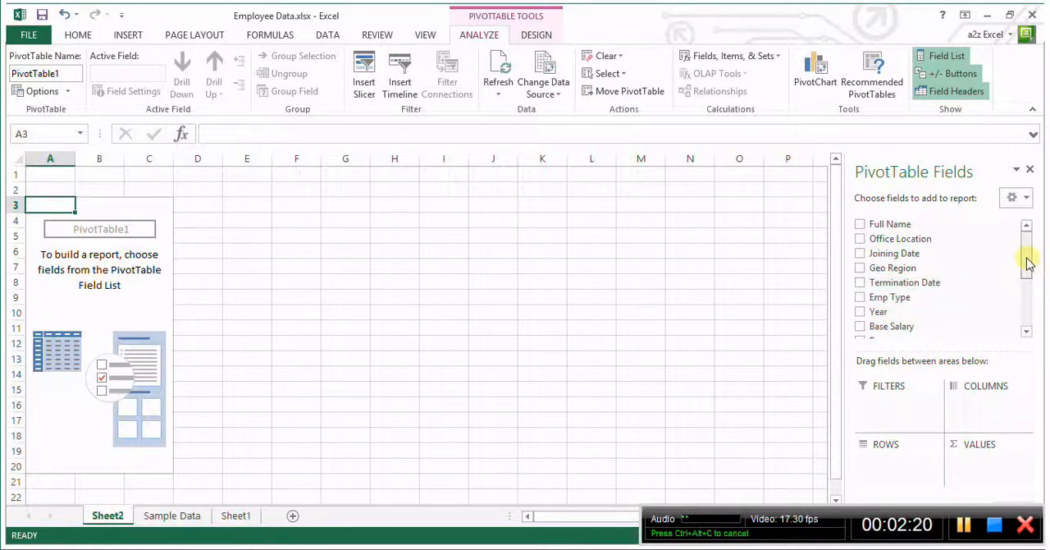
Add Geo Region to the pivot table as rows and as counted values, and check the Asia Pac and United States counts
{"action": "mouse_move", "coordinate": [1027, 258]}
{"action": "left_mouse_down"}
{"action": "mouse_move", "coordinate": [1026, 279]}
{"action": "mouse_move", "coordinate": [1025, 261]}
{"action": "left_mouse_up"}
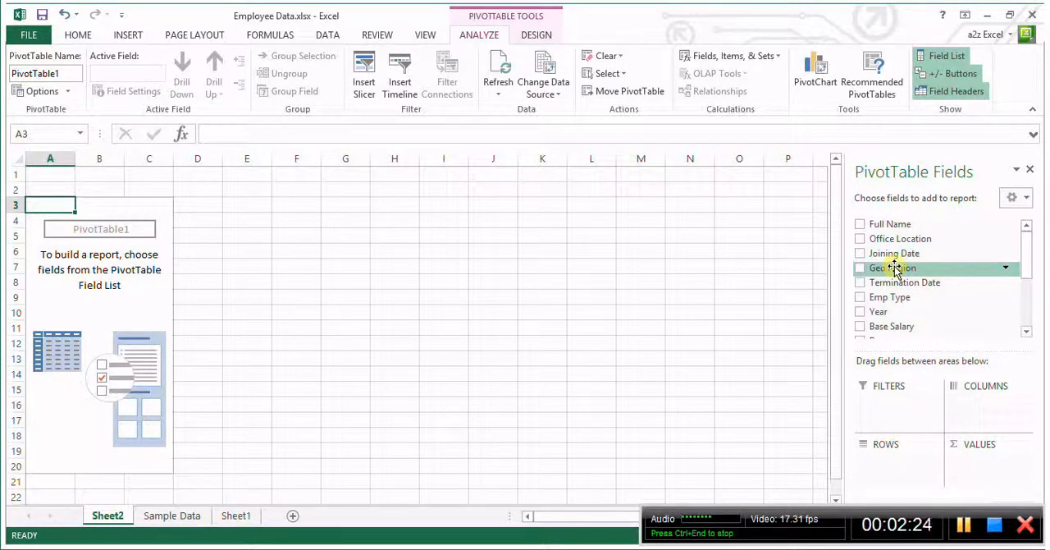
{"action": "left_click_drag", "start_coordinate": [894, 267], "coordinate": [886, 471]}
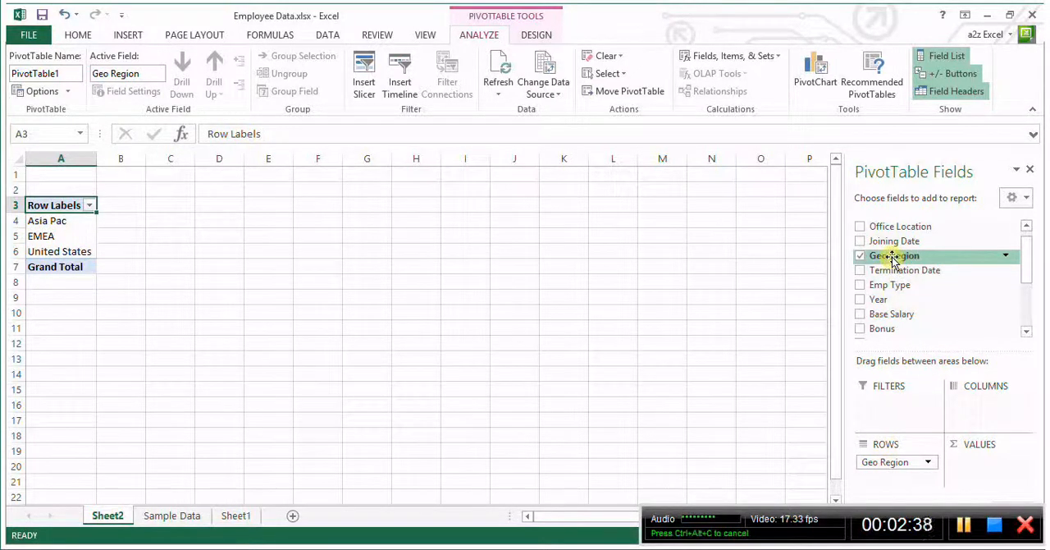
{"action": "left_click_drag", "start_coordinate": [893, 257], "coordinate": [987, 480]}
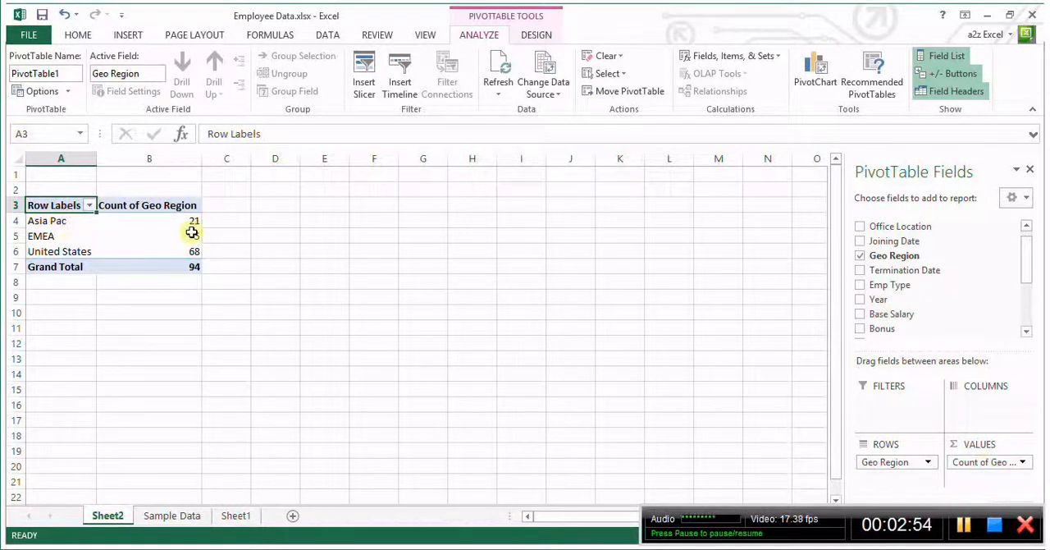
{"action": "left_click", "coordinate": [51, 223]}
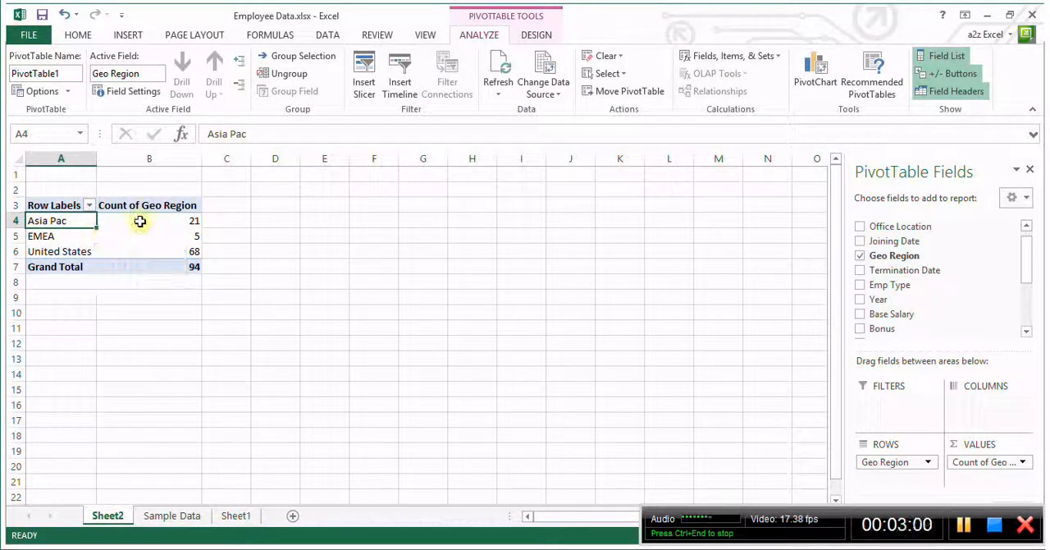
{"action": "left_click", "coordinate": [170, 222]}
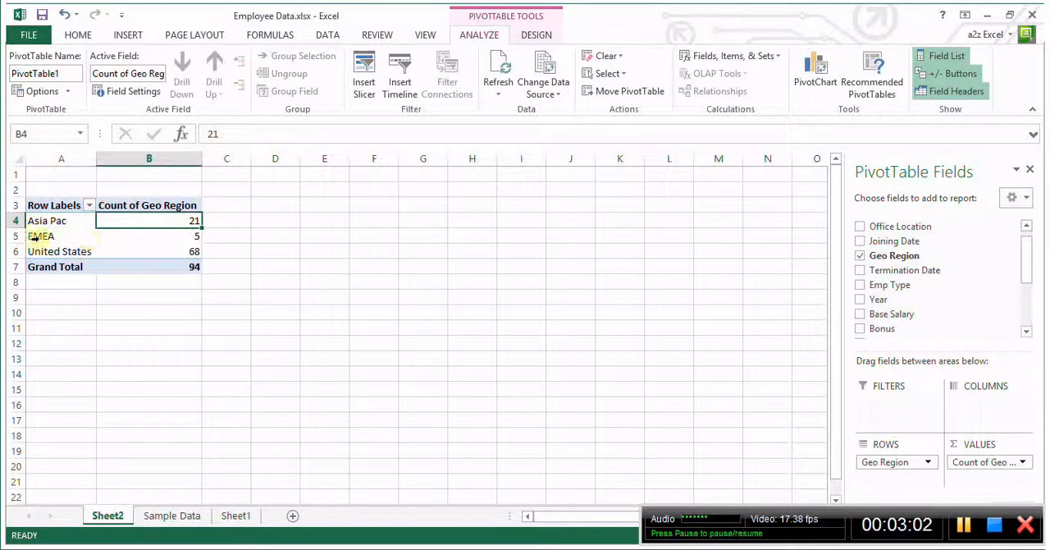
{"action": "left_click", "coordinate": [54, 252]}
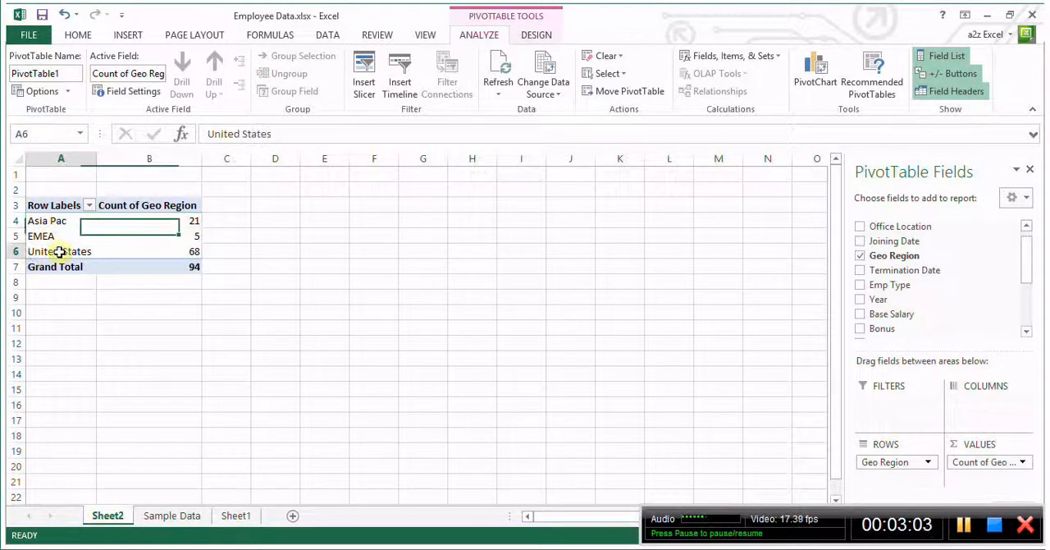
{"action": "left_click", "coordinate": [160, 250]}
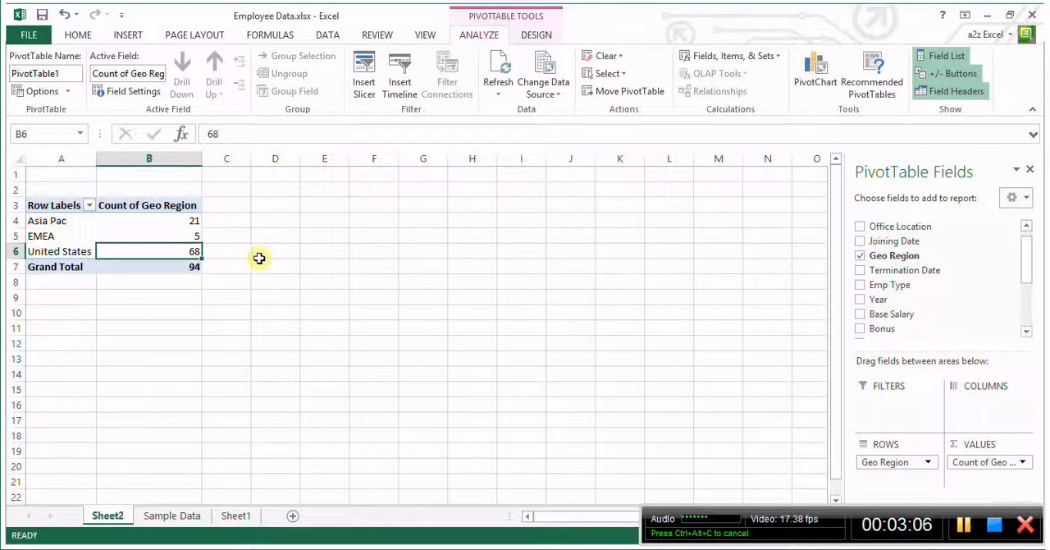
Copy the whole pivot table to cell E3 on the same sheet and fit columns E and F to their contents
{"action": "mouse_move", "coordinate": [174, 265]}
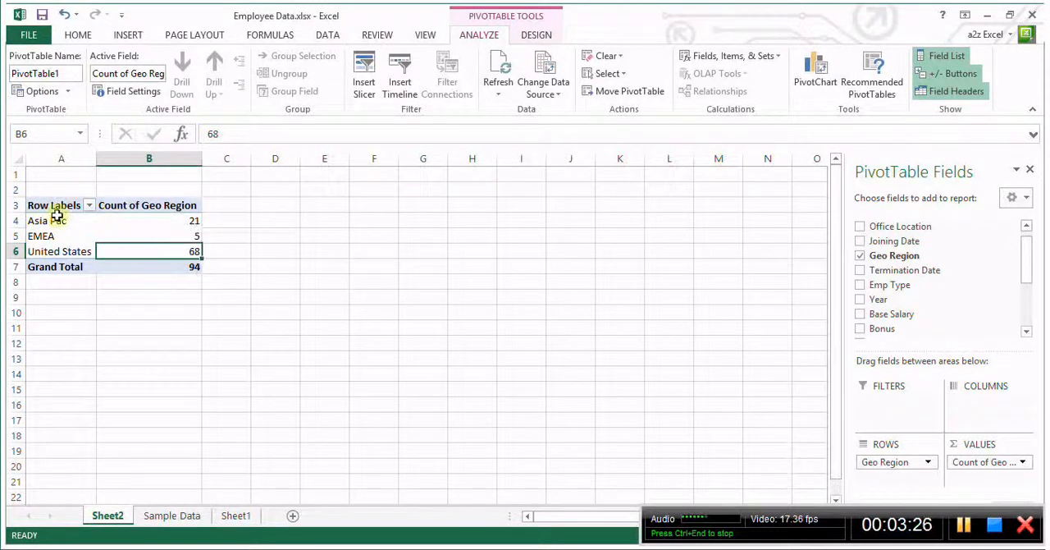
{"action": "left_click_drag", "start_coordinate": [61, 209], "coordinate": [146, 266]}
{"action": "key", "text": "ctrl+c"}
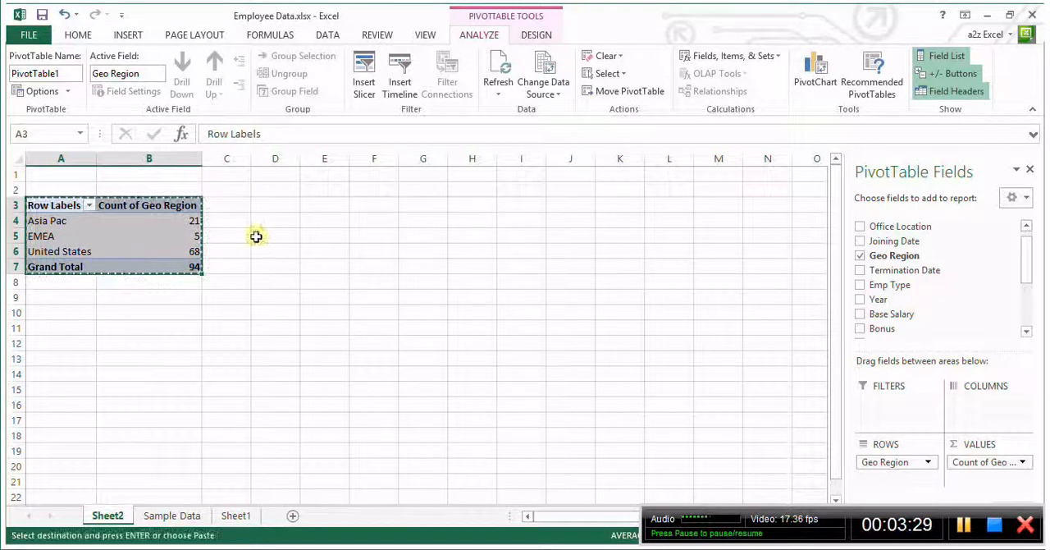
{"action": "left_click", "coordinate": [312, 203]}
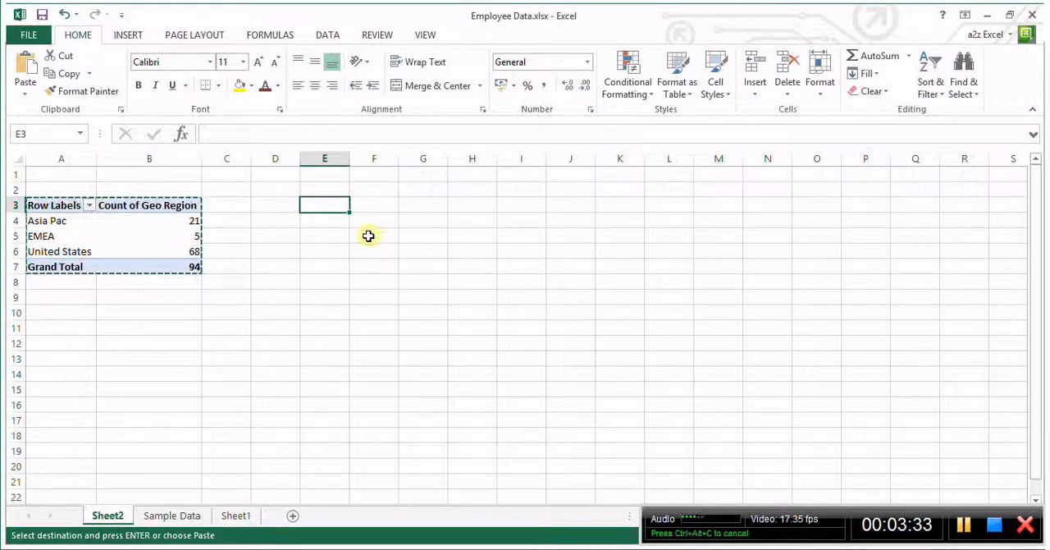
{"action": "key", "text": "ctrl+v"}
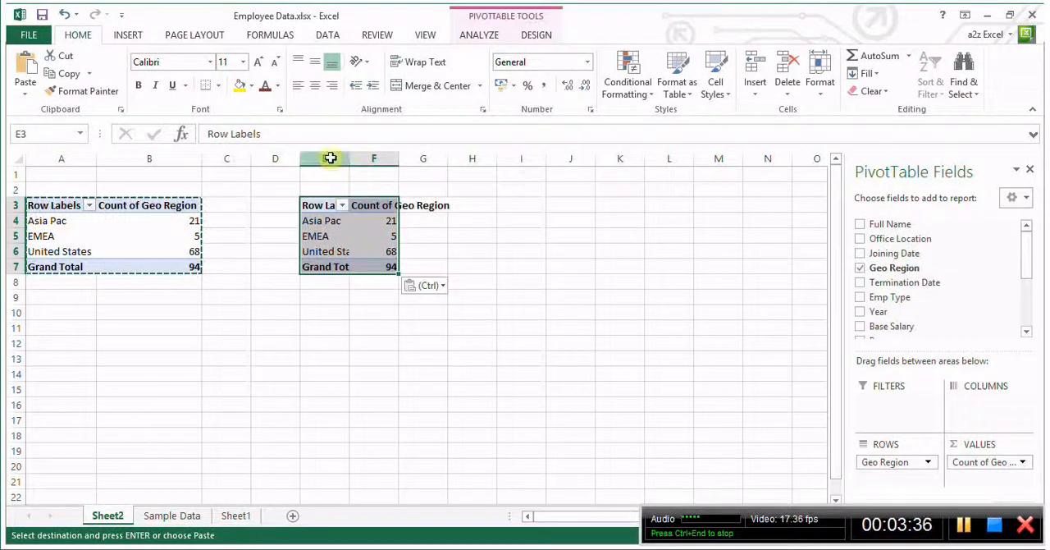
{"action": "left_click_drag", "start_coordinate": [329, 157], "coordinate": [381, 158]}
{"action": "double_click", "coordinate": [349, 157]}
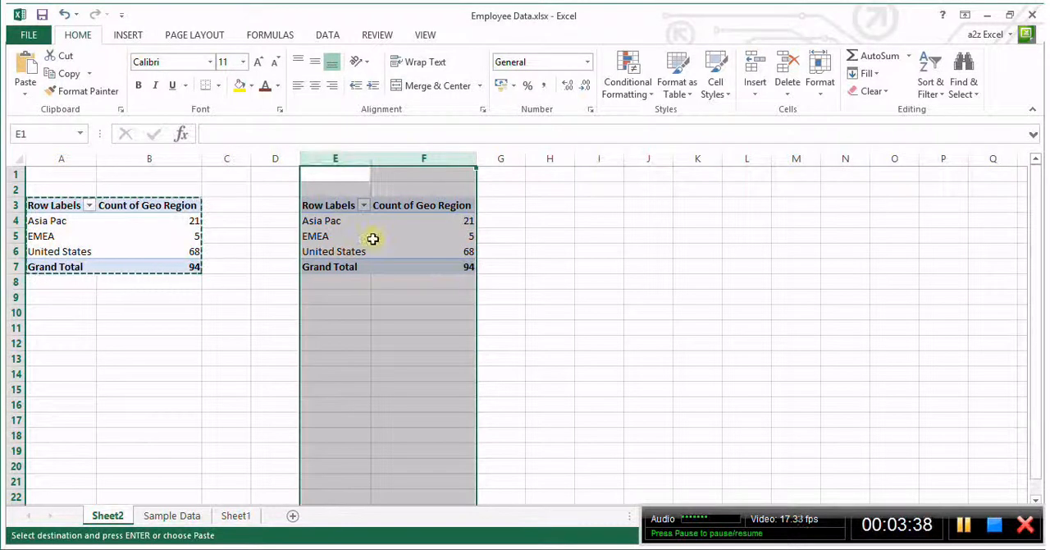
{"action": "left_click", "coordinate": [470, 238]}
Add Year to the rows of the copied pivot table, nested beneath Geo Region
{"action": "left_click", "coordinate": [331, 217]}
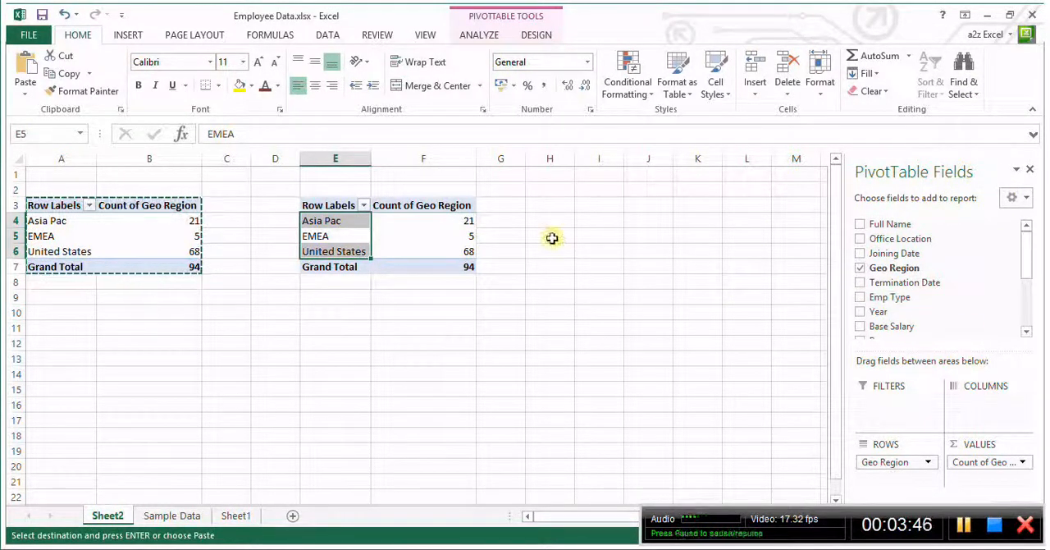
{"action": "left_click", "coordinate": [402, 236]}
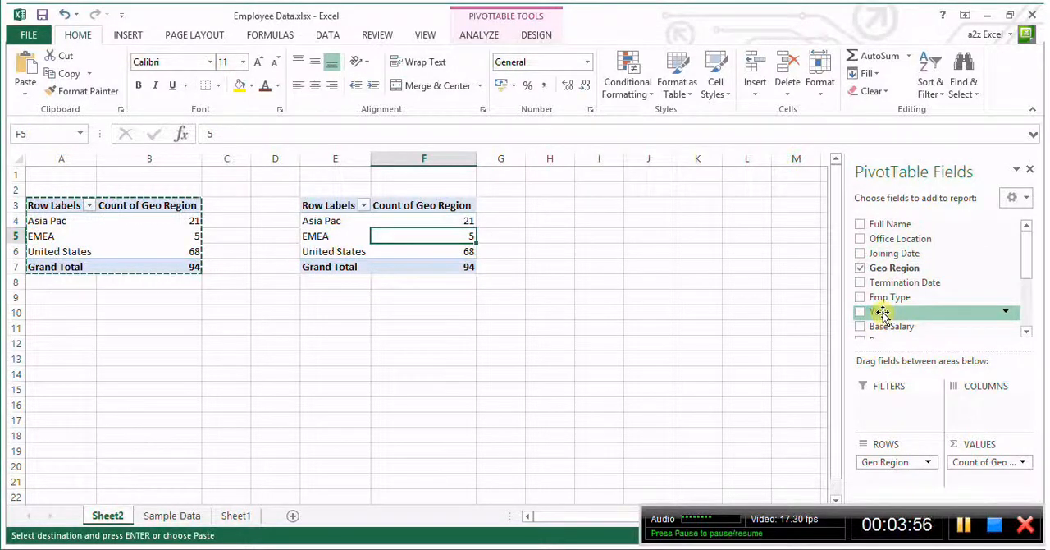
{"action": "left_click_drag", "start_coordinate": [882, 313], "coordinate": [892, 461]}
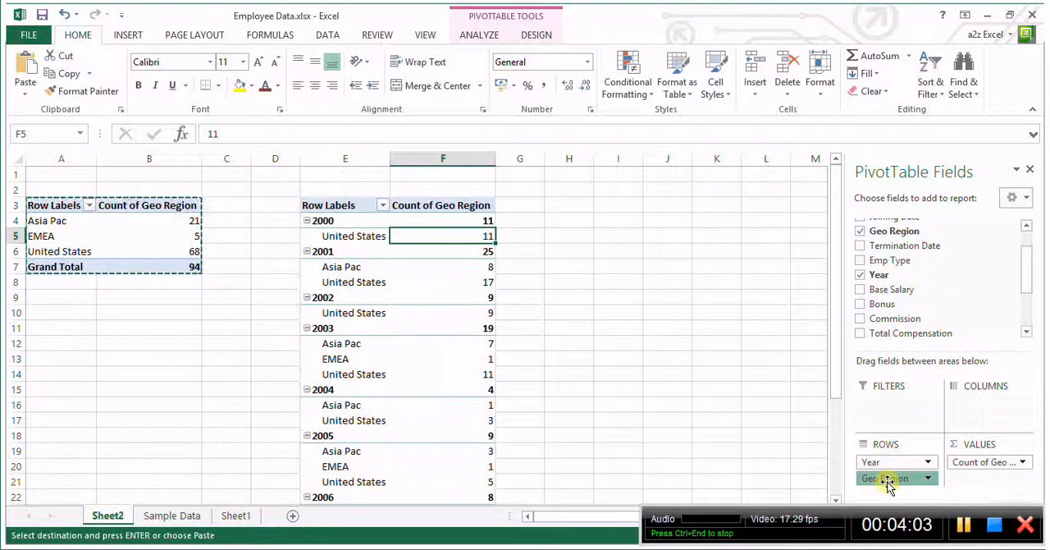
{"action": "left_click_drag", "start_coordinate": [890, 484], "coordinate": [892, 462]}
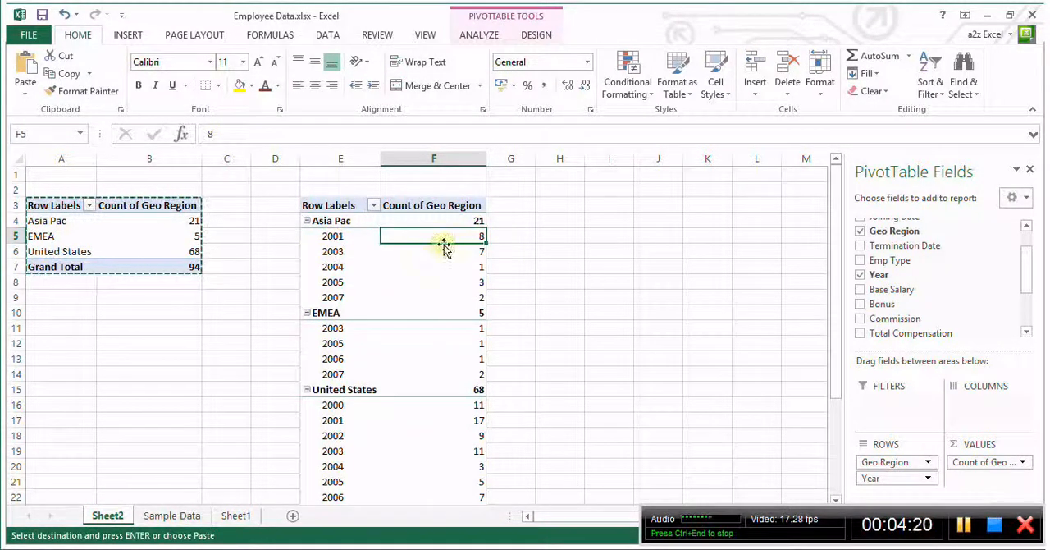
{"action": "left_click", "coordinate": [335, 237]}
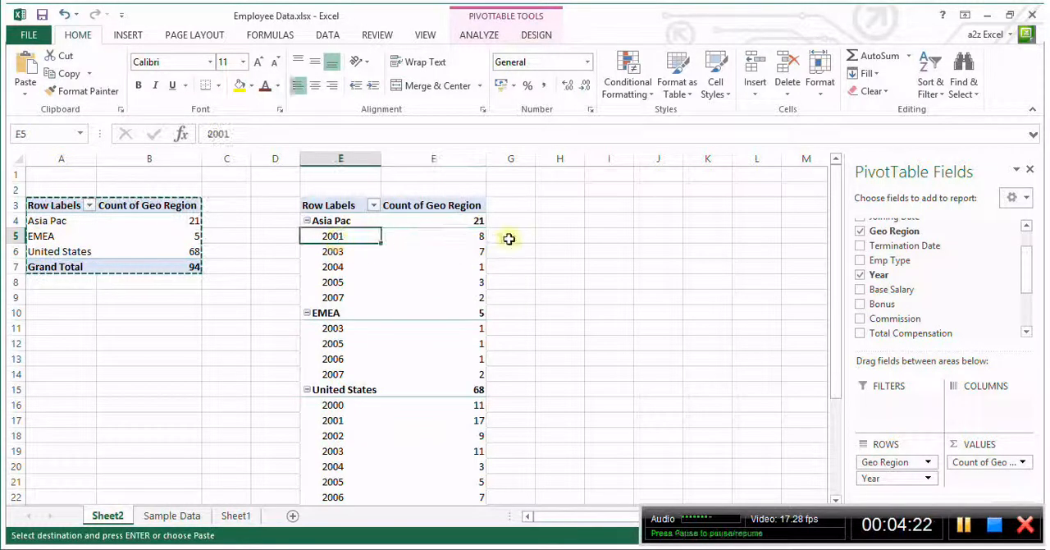
Review the employee counts by year under each region in the second pivot table, down to the grand total
{"action": "left_click", "coordinate": [419, 240]}
{"action": "left_click", "coordinate": [336, 251]}
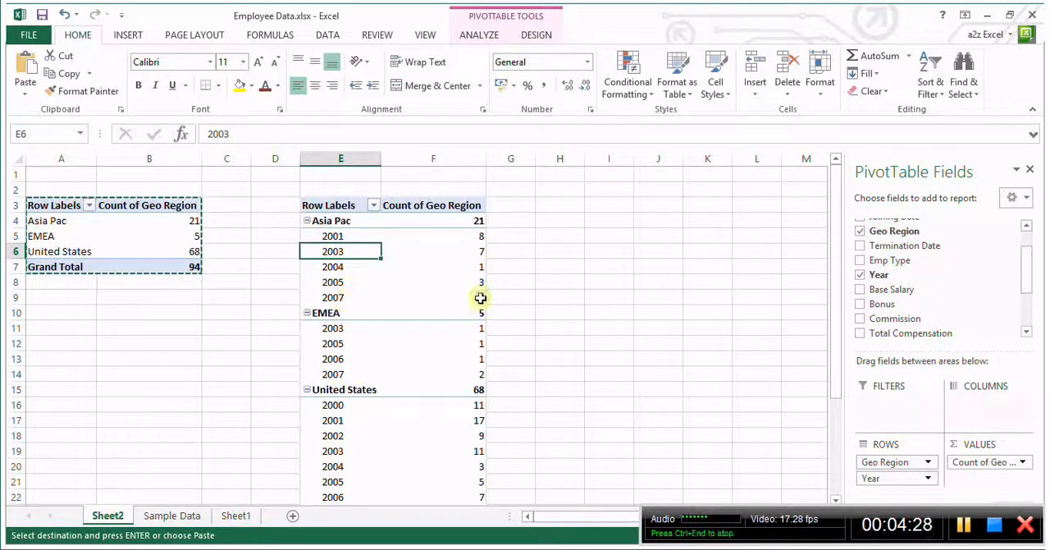
{"action": "scroll", "coordinate": [485, 309], "scroll_direction": "down", "scroll_amount": 2}
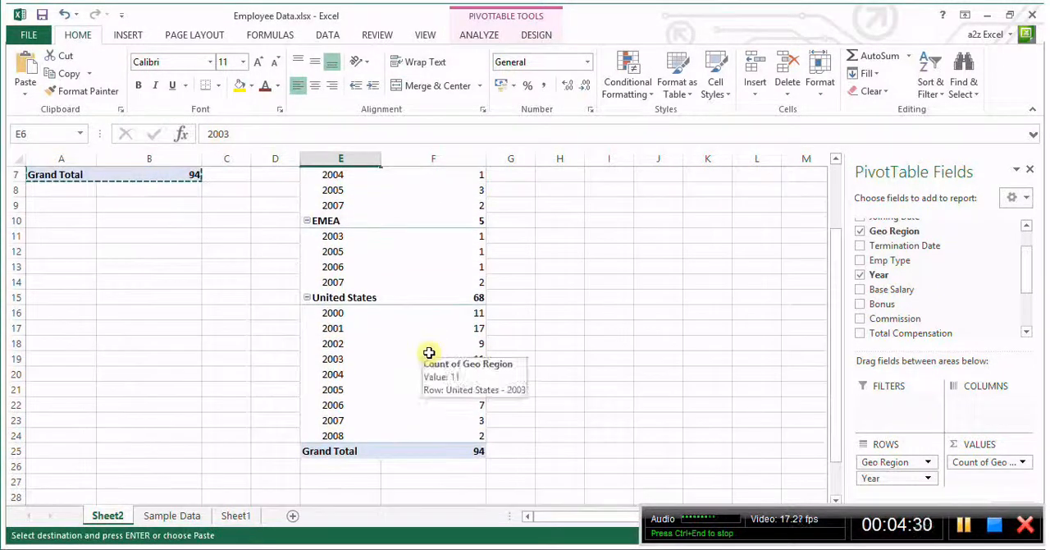
{"action": "scroll", "coordinate": [600, 314], "scroll_direction": "up", "scroll_amount": 2}
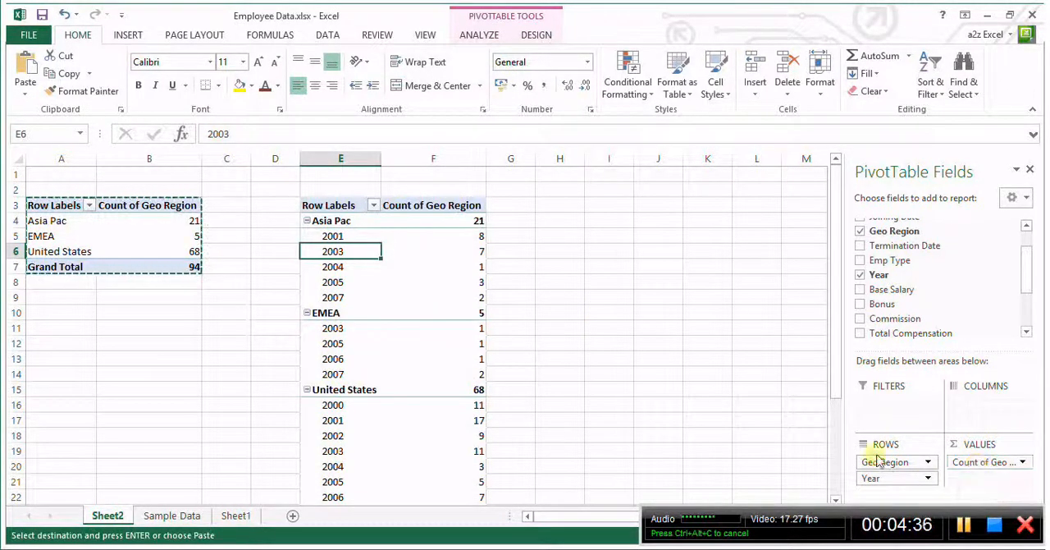
{"action": "mouse_move", "coordinate": [460, 239]}
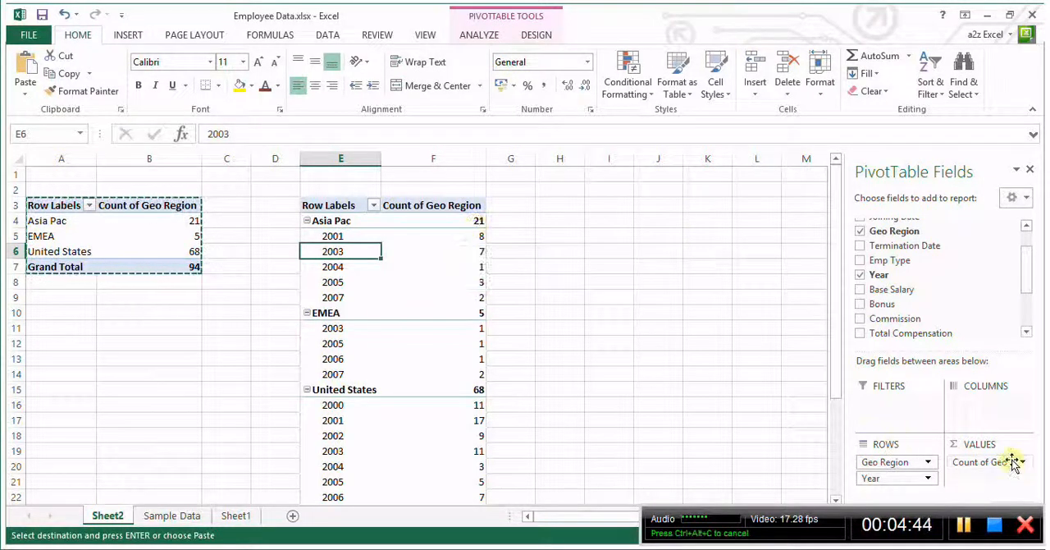
Replace the Geo Region count in the second pivot table's values with the sum of Total Compensation
{"action": "left_click_drag", "start_coordinate": [991, 464], "coordinate": [944, 310]}
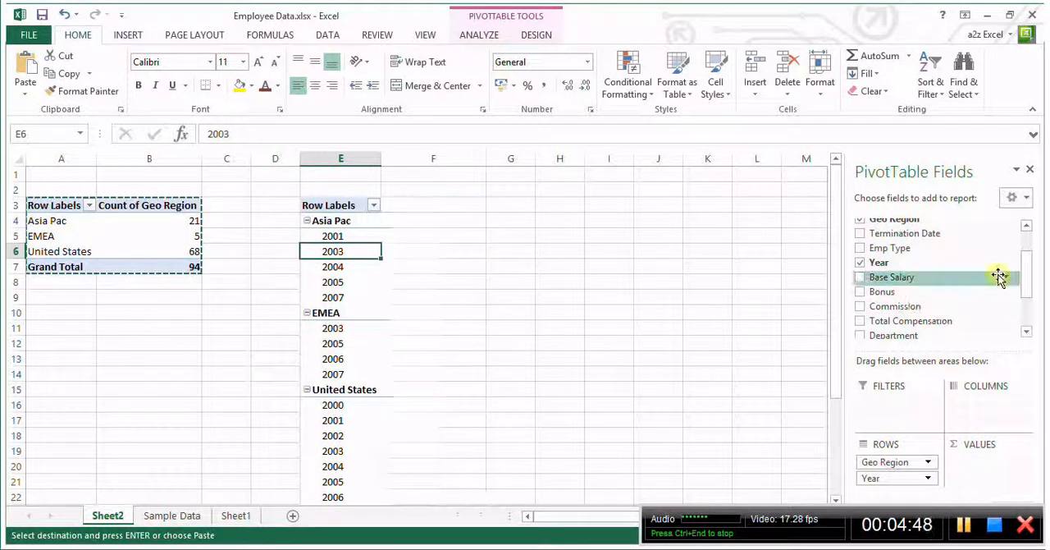
{"action": "left_click_drag", "start_coordinate": [1025, 279], "coordinate": [1026, 300]}
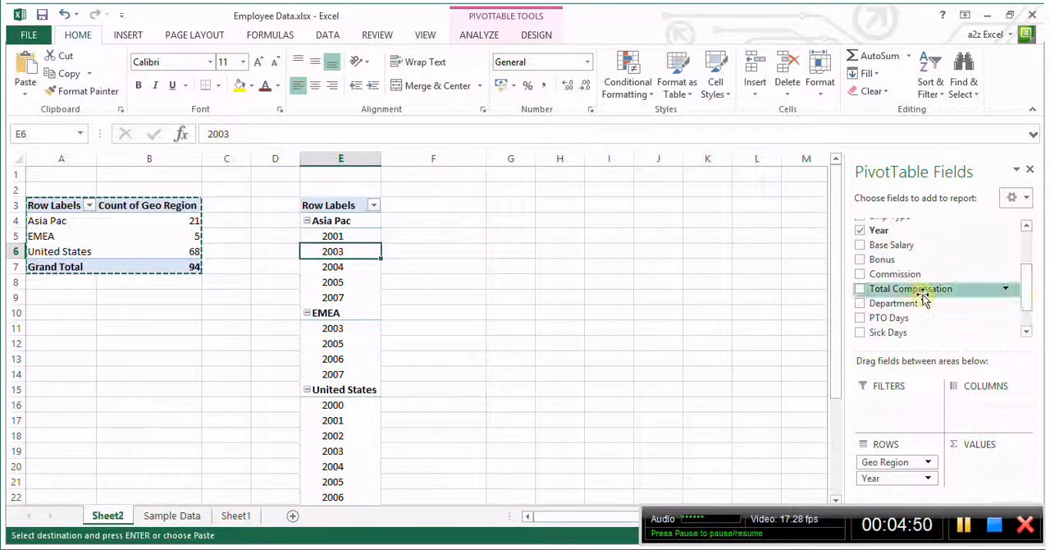
{"action": "left_click_drag", "start_coordinate": [910, 293], "coordinate": [980, 469]}
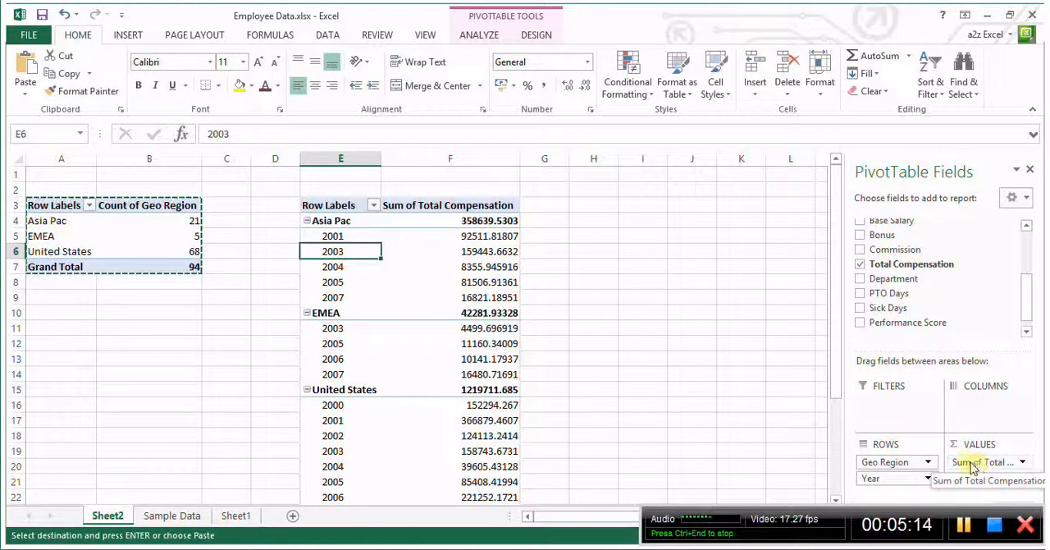
{"action": "left_click", "coordinate": [487, 256]}
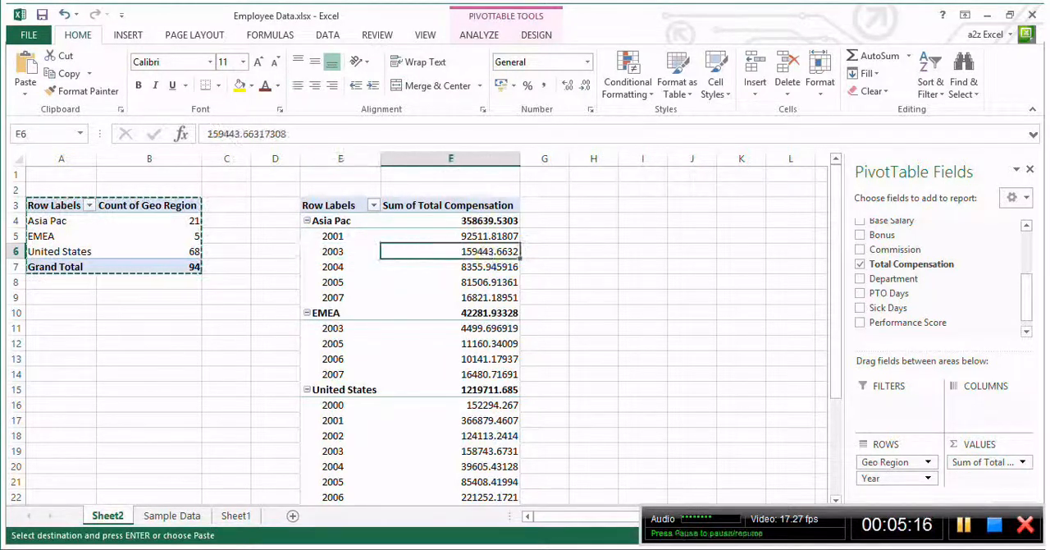
Fill the whole Total Compensation column on the Sample Data sheet with yellow
{"action": "left_click", "coordinate": [170, 516]}
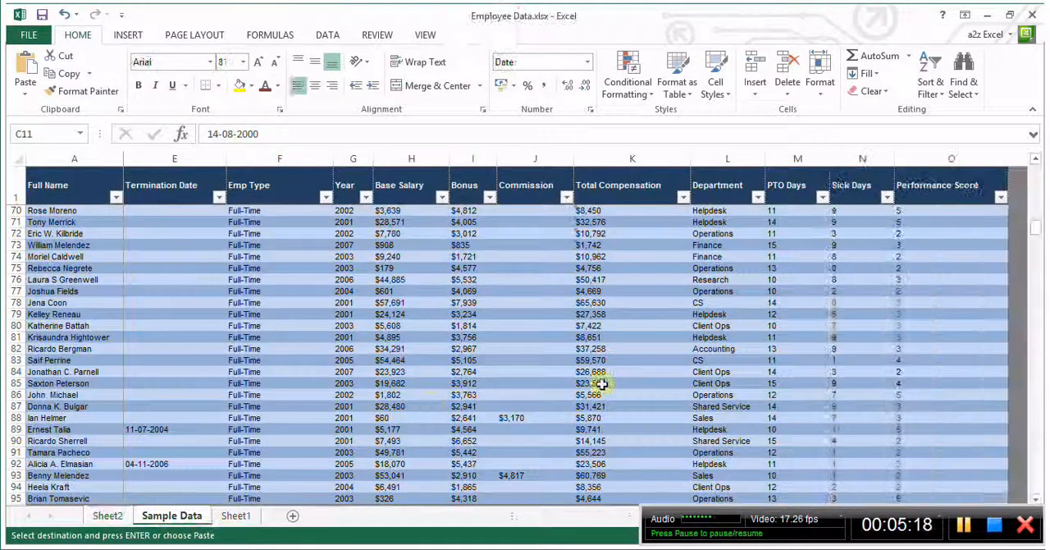
{"action": "left_click", "coordinate": [617, 289]}
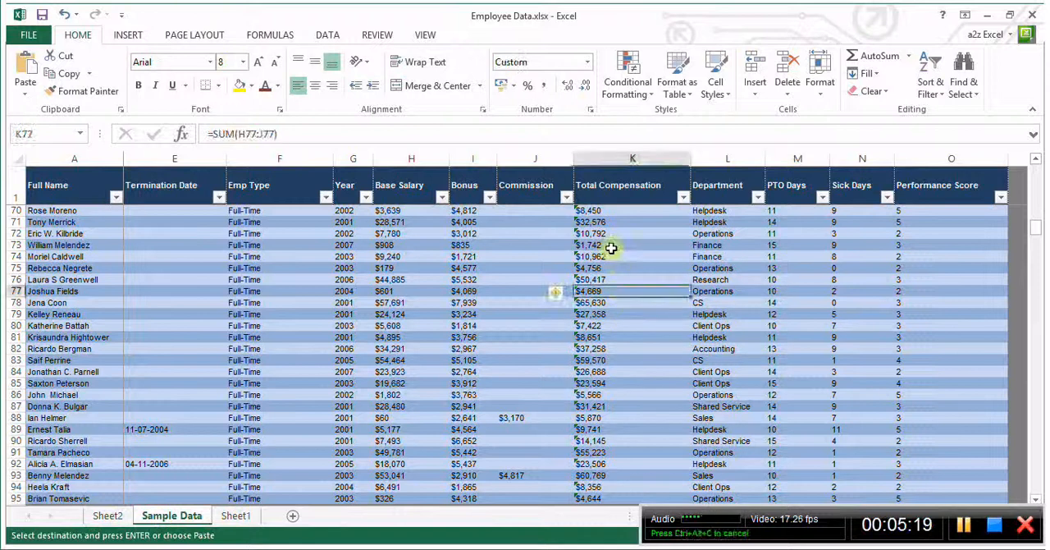
{"action": "left_click", "coordinate": [628, 158]}
{"action": "left_click", "coordinate": [239, 85]}
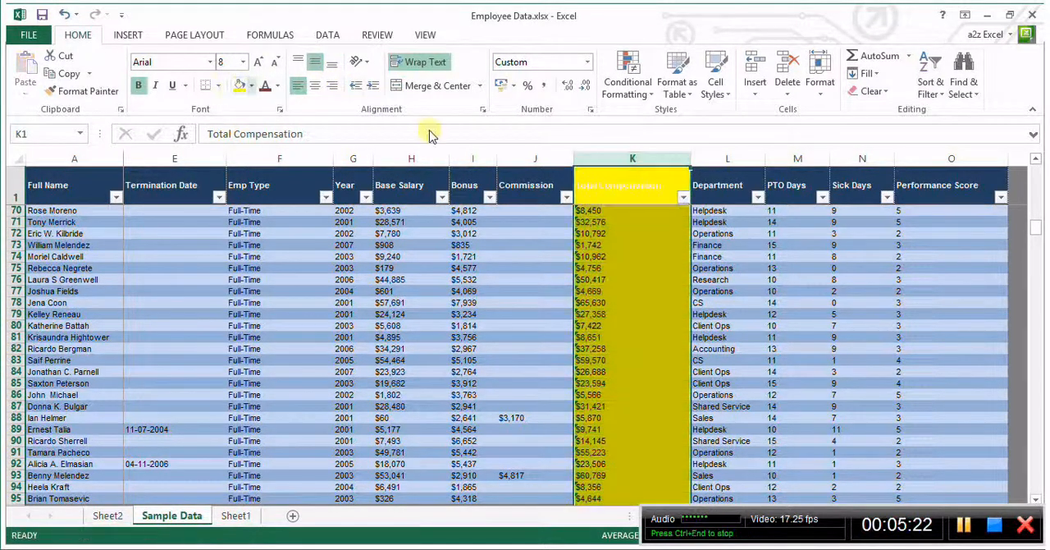
{"action": "left_click", "coordinate": [636, 290]}
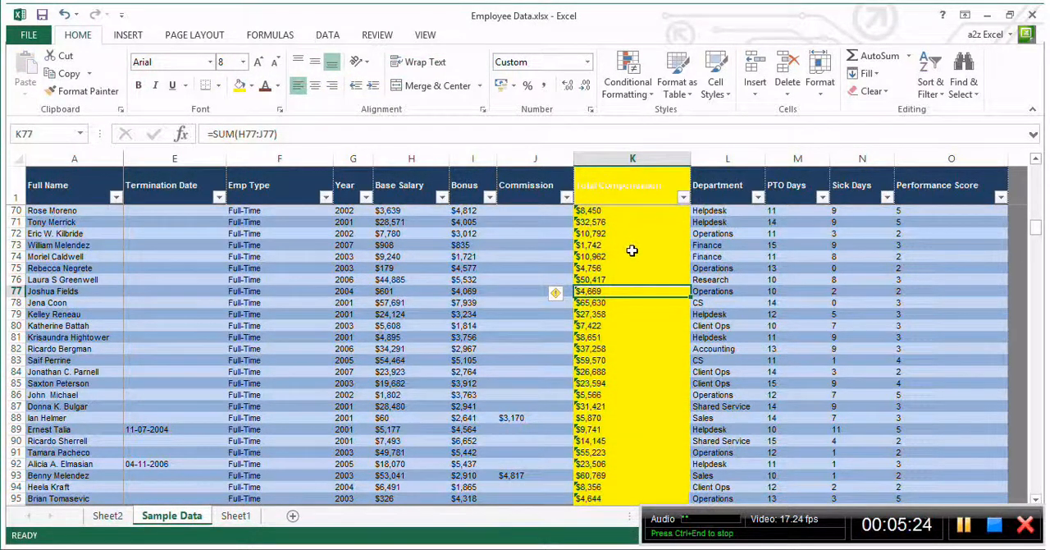
Undo the yellow fill on the Total Compensation column
{"action": "key", "text": "ctrl+z"}
{"action": "key", "text": "ctrl+c"}
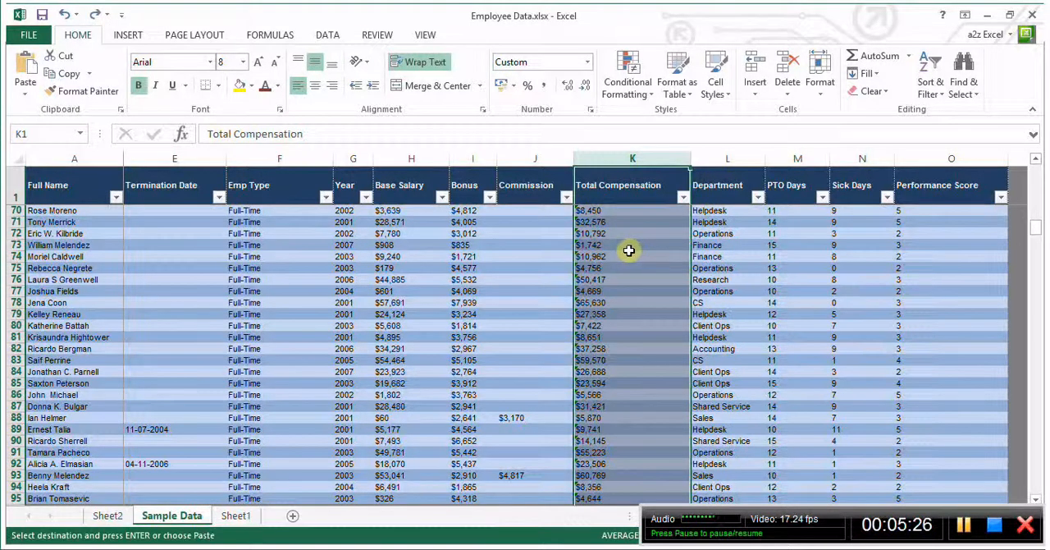
{"action": "left_click", "coordinate": [629, 251]}
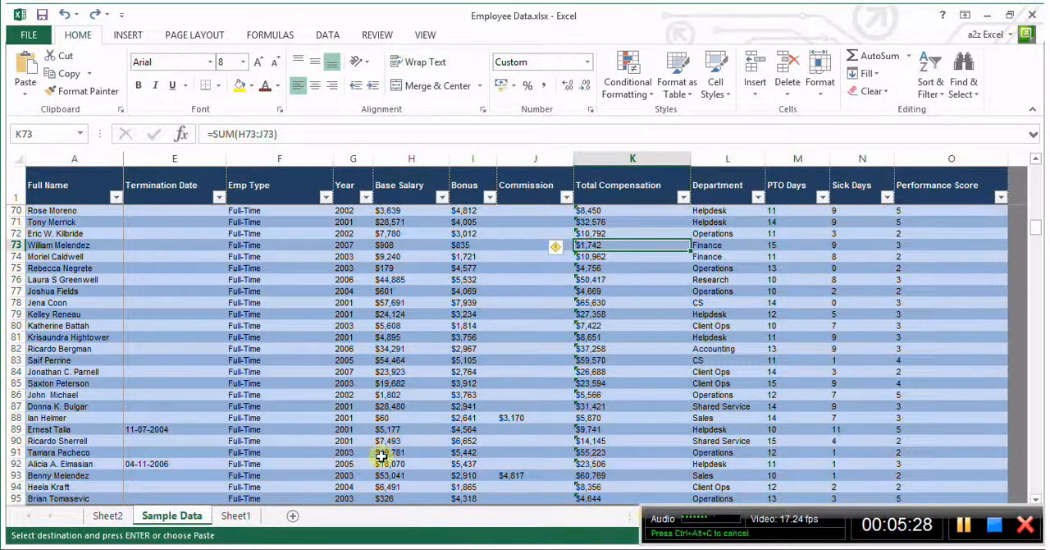
{"action": "left_click", "coordinate": [321, 325]}
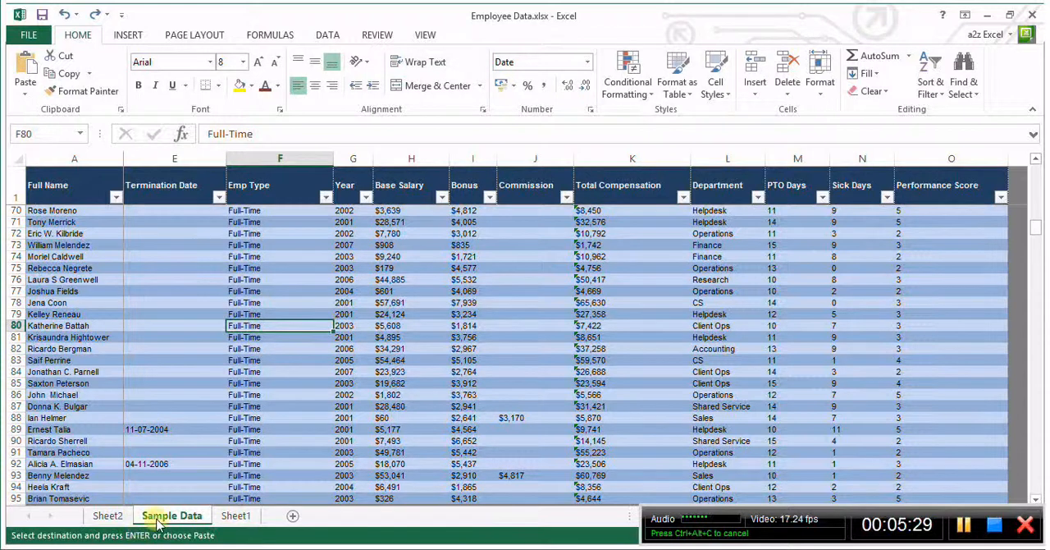
Return to Sheet2 and check the EMEA count and the Asia Pac row in the first pivot table
{"action": "left_click", "coordinate": [107, 515]}
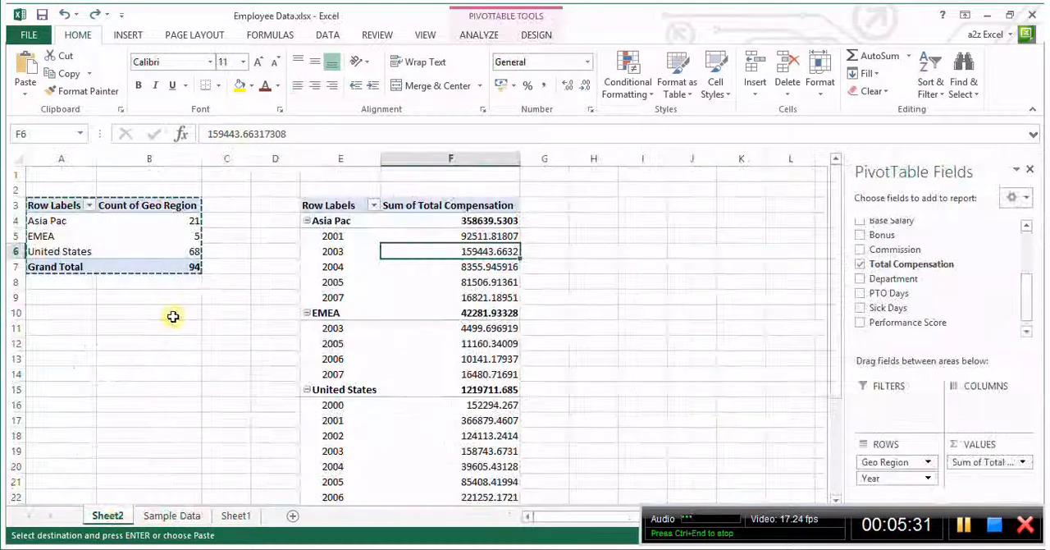
{"action": "left_click", "coordinate": [141, 233]}
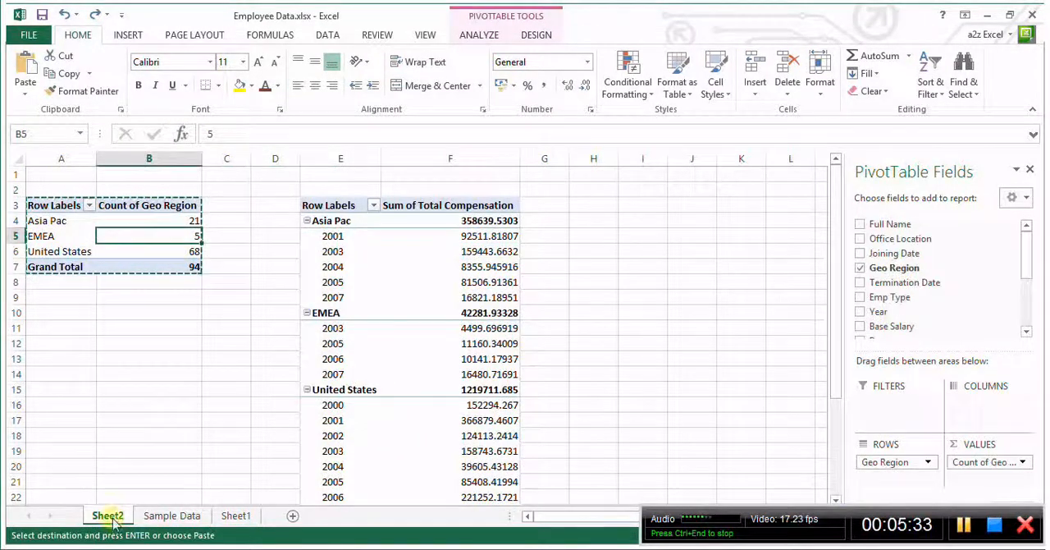
{"action": "left_click", "coordinate": [58, 222]}
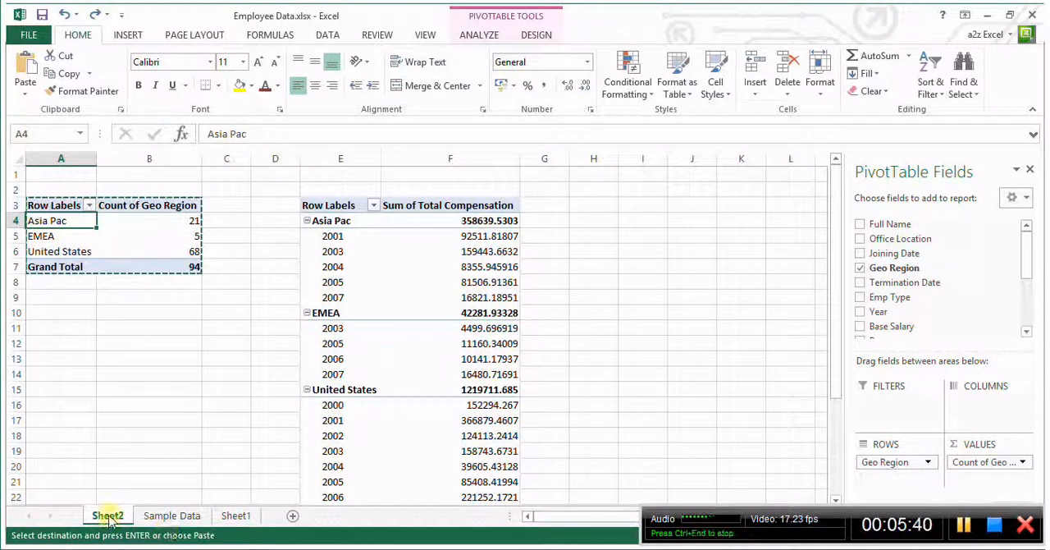
Remove Total Compensation from the second pivot table's values and add it back as a sum
{"action": "left_click", "coordinate": [476, 281]}
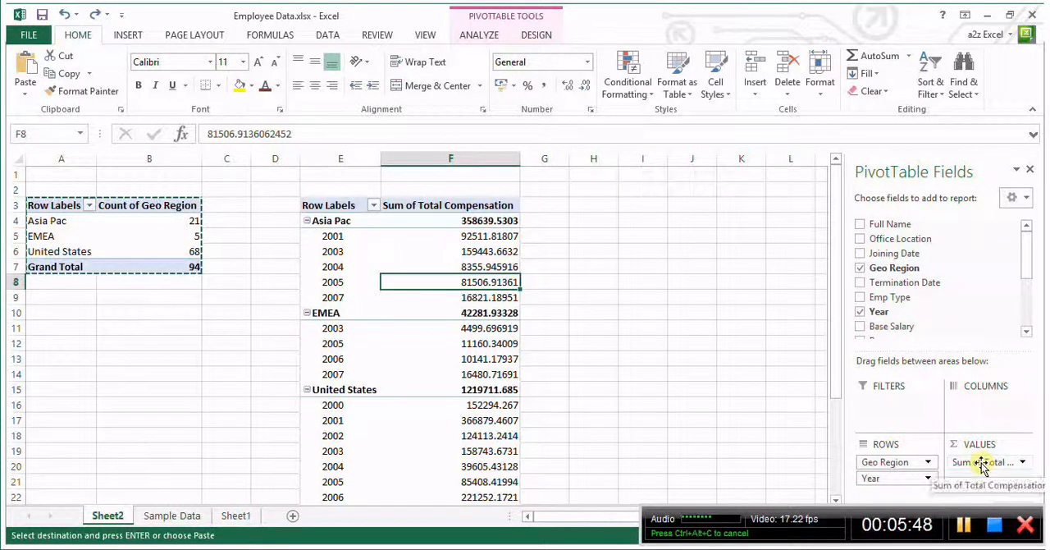
{"action": "left_click_drag", "start_coordinate": [982, 462], "coordinate": [952, 303]}
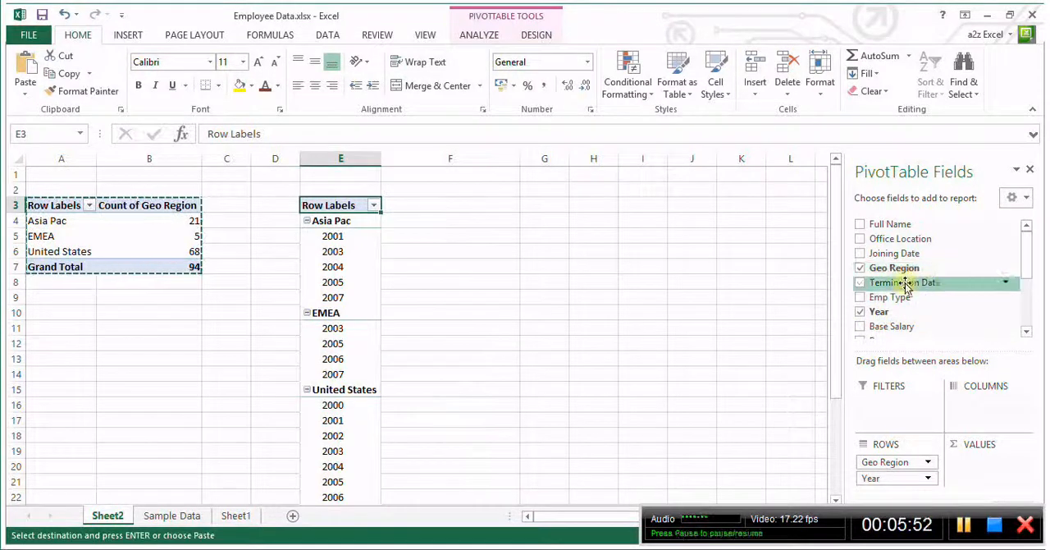
{"action": "mouse_move", "coordinate": [1025, 258]}
{"action": "left_mouse_down"}
{"action": "mouse_move", "coordinate": [1025, 300]}
{"action": "mouse_move", "coordinate": [1027, 255]}
{"action": "mouse_move", "coordinate": [1026, 277]}
{"action": "left_mouse_up"}
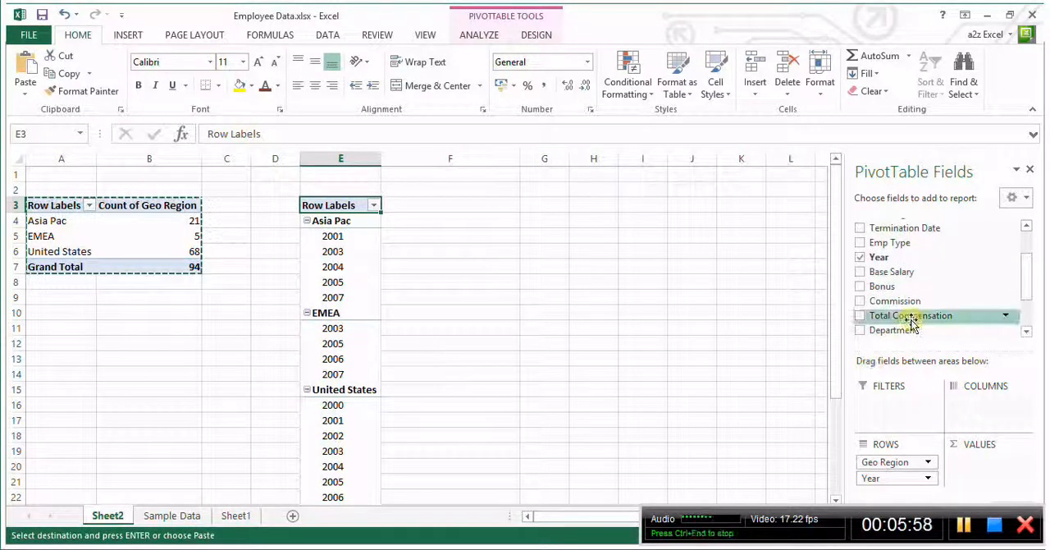
{"action": "left_click_drag", "start_coordinate": [911, 320], "coordinate": [988, 474]}
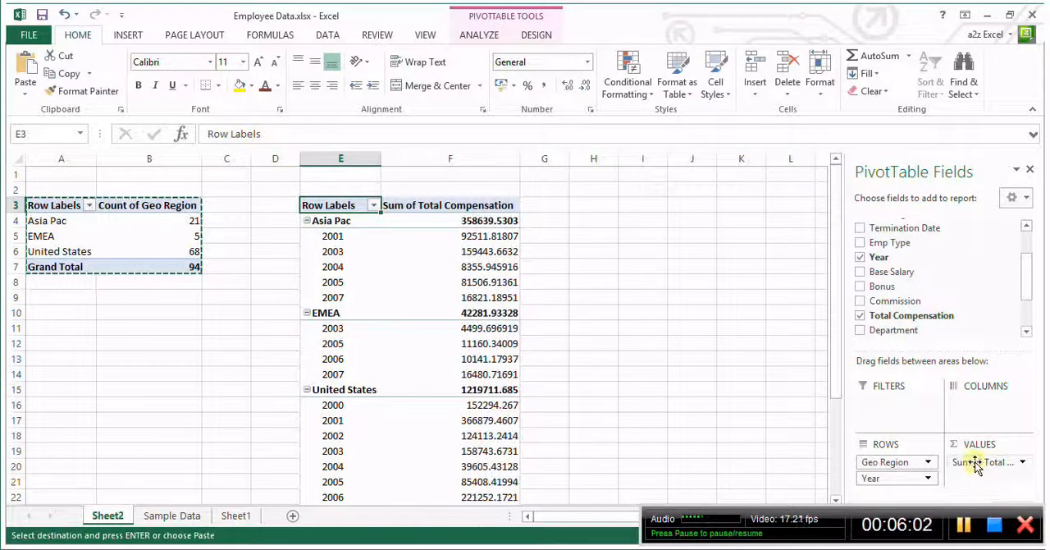
Summarize the Total Compensation value field in the second pivot table by Count
{"action": "left_click", "coordinate": [972, 463]}
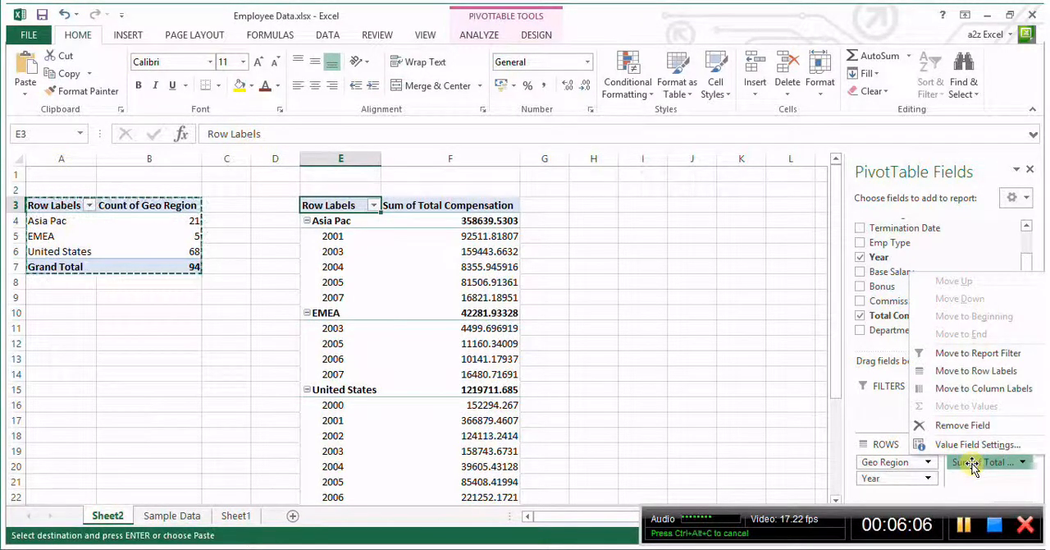
{"action": "left_click", "coordinate": [977, 464]}
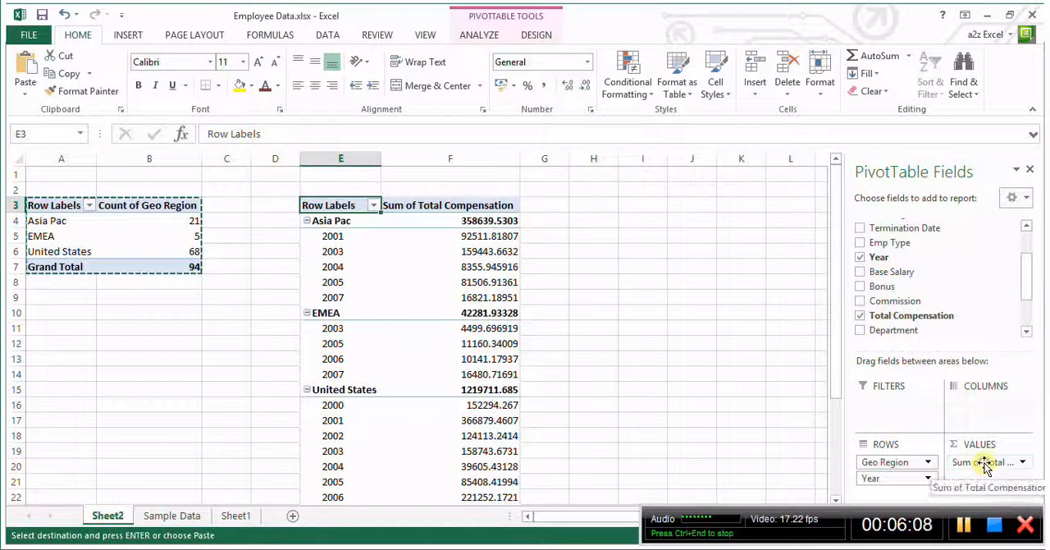
{"action": "left_click", "coordinate": [980, 464]}
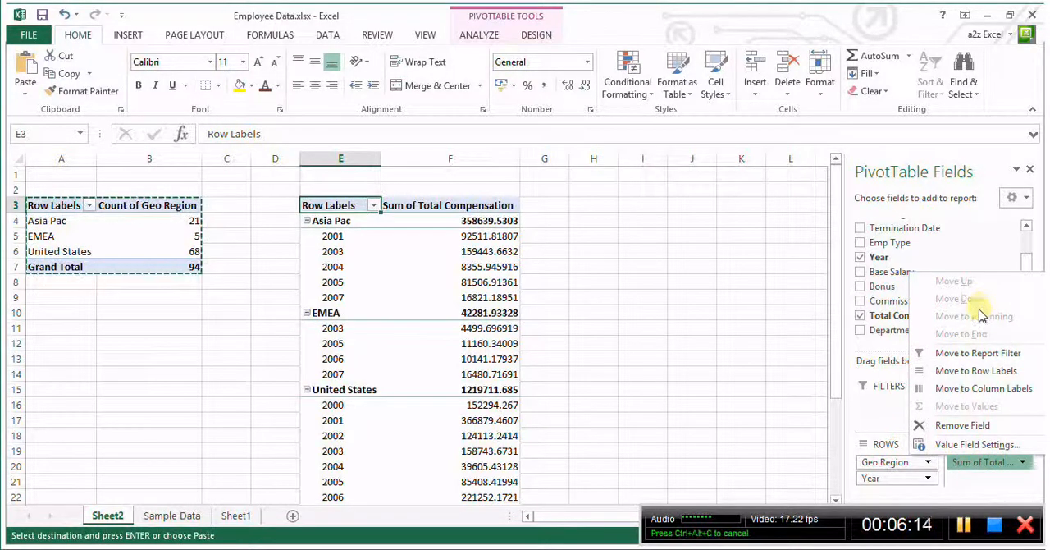
{"action": "left_click", "coordinate": [969, 447]}
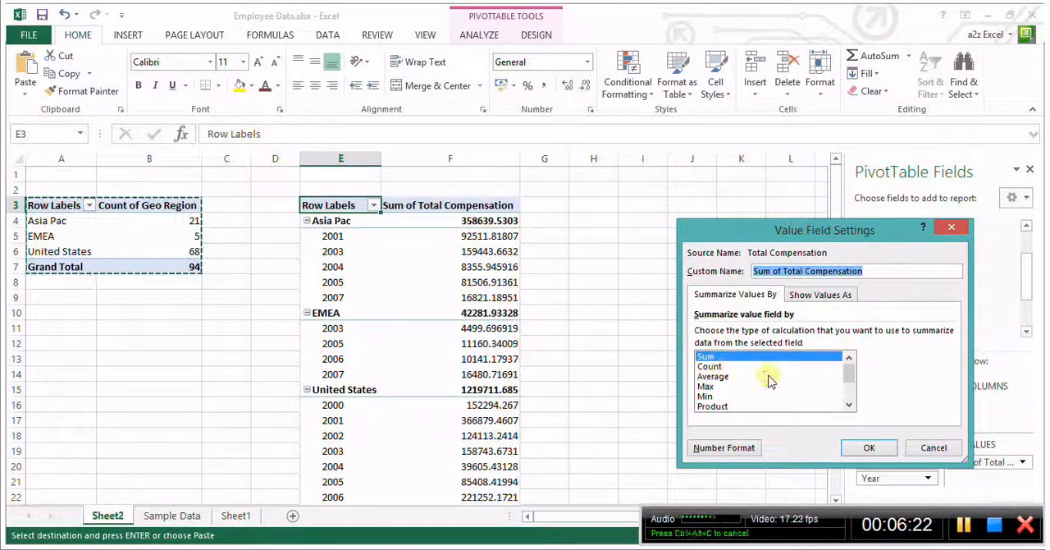
{"action": "left_click", "coordinate": [712, 366]}
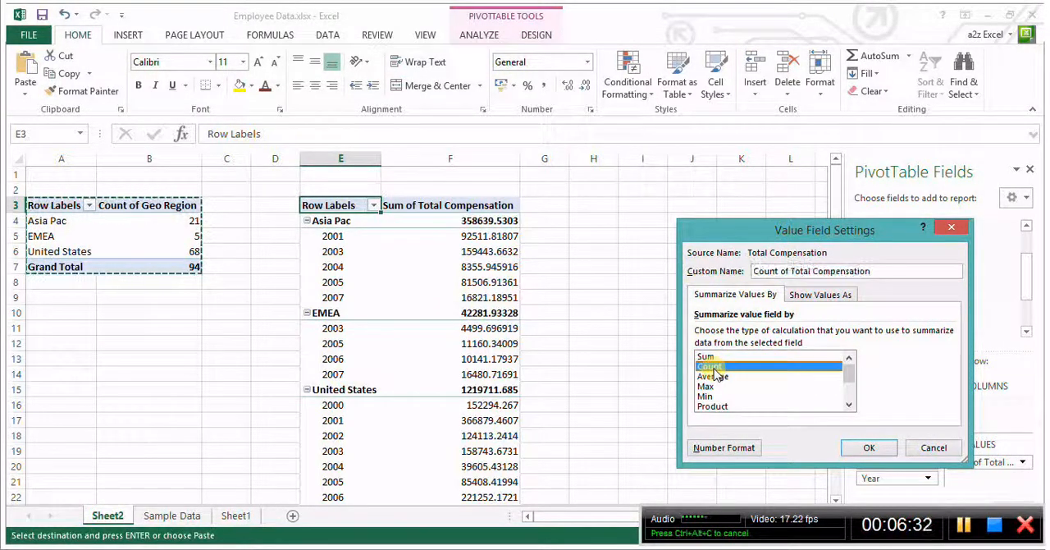
{"action": "left_click", "coordinate": [867, 448]}
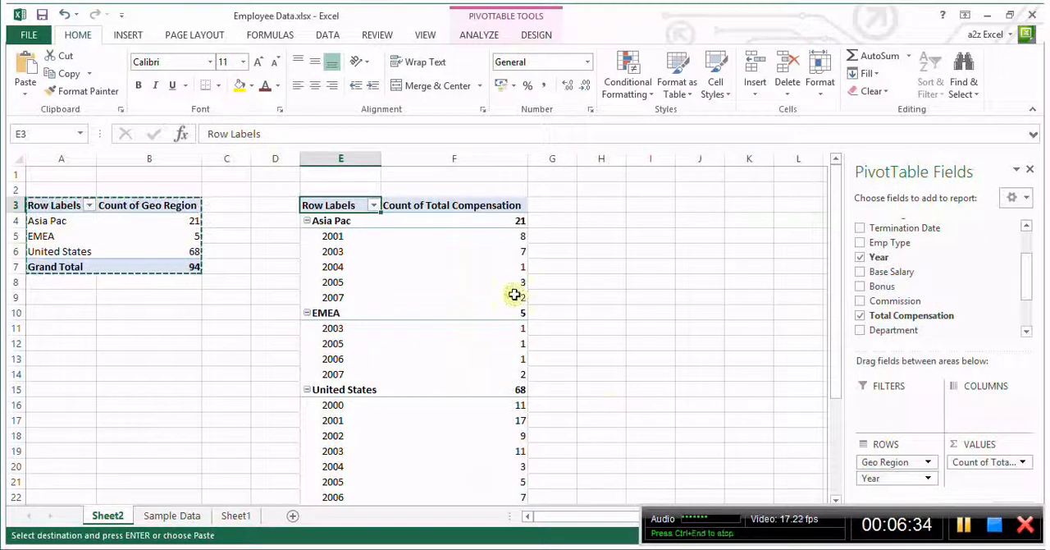
Switch the Total Compensation value field back to being summarized by Sum
{"action": "left_click", "coordinate": [997, 462]}
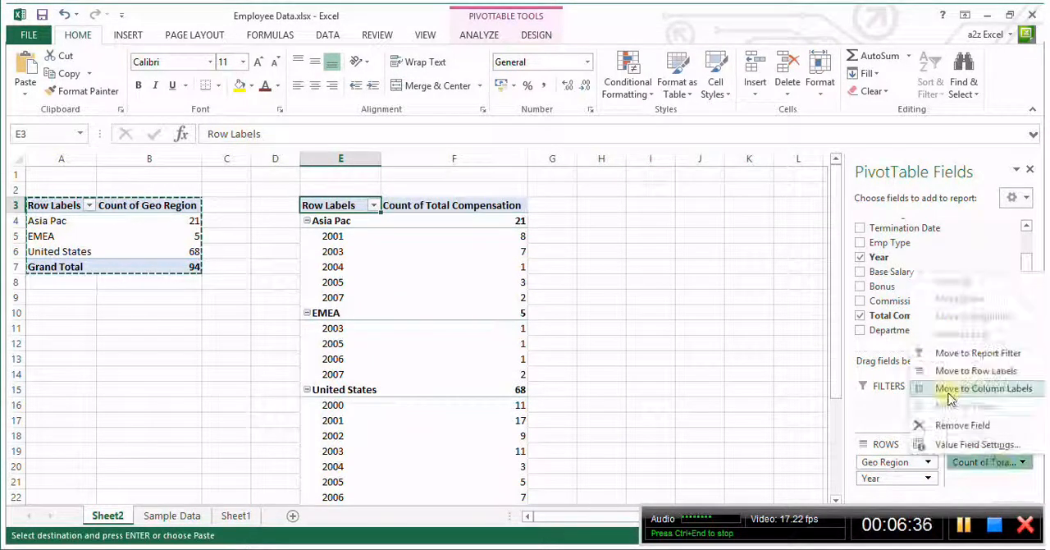
{"action": "left_click", "coordinate": [956, 444]}
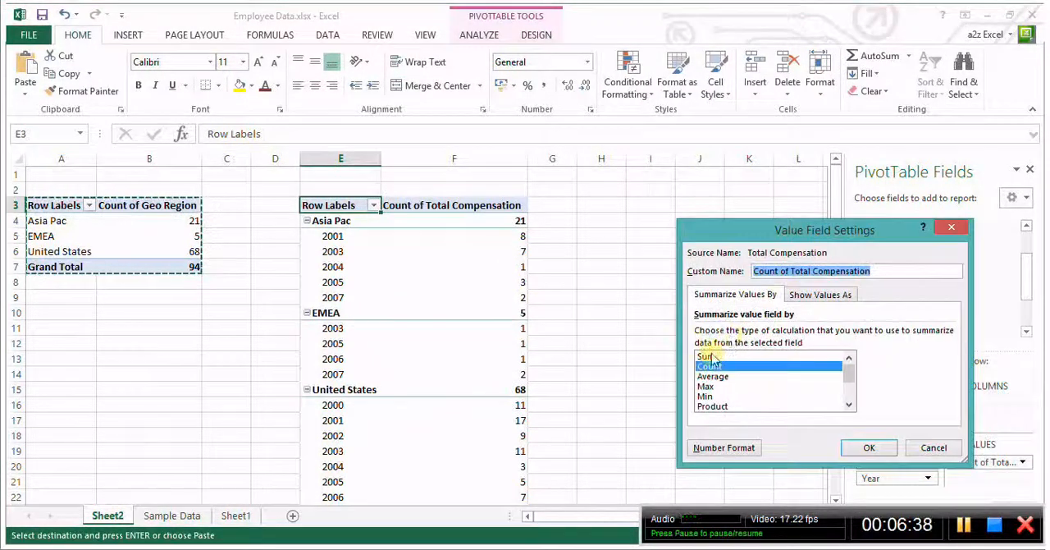
{"action": "key", "text": "Up"}
{"action": "left_click", "coordinate": [869, 447]}
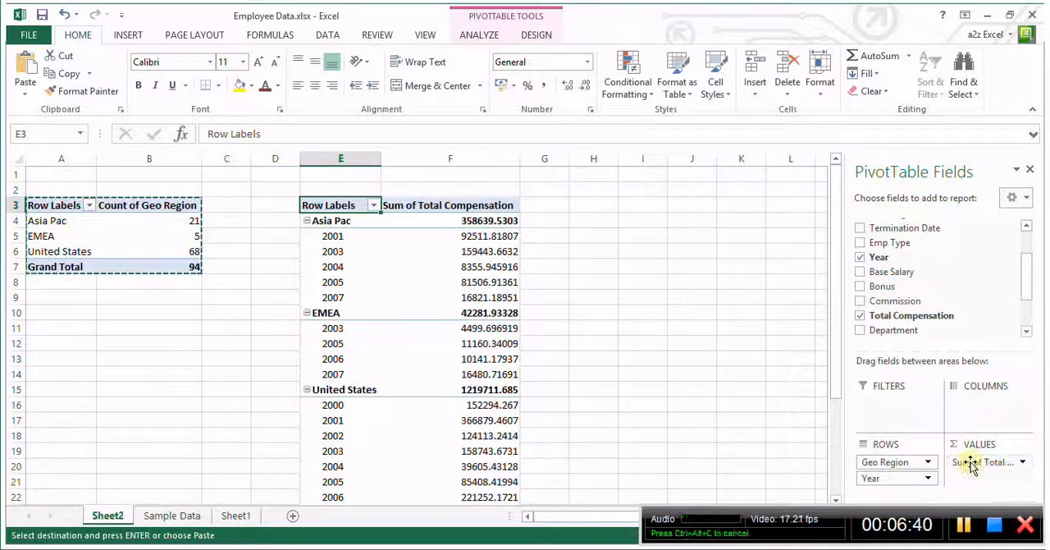
Show the second pivot table's Sum of Total Compensation values as % of Grand Total
{"action": "left_click", "coordinate": [991, 462]}
{"action": "left_click", "coordinate": [952, 444]}
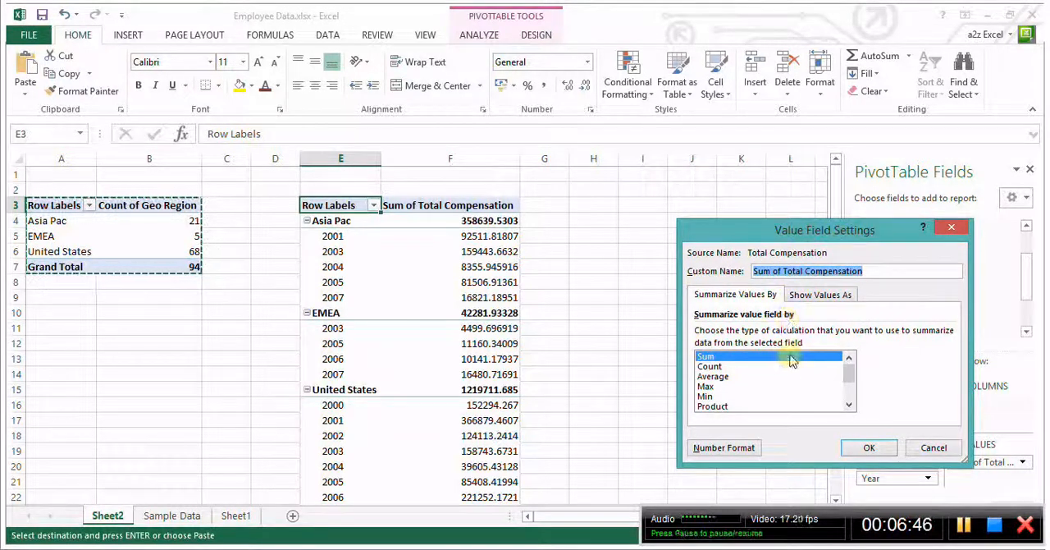
{"action": "left_click", "coordinate": [816, 297]}
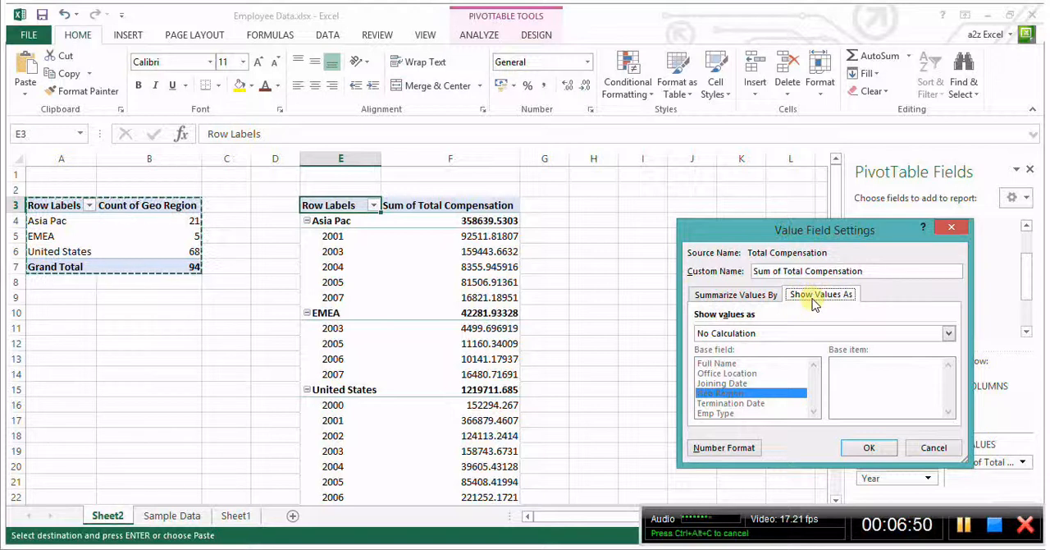
{"action": "left_click", "coordinate": [753, 334]}
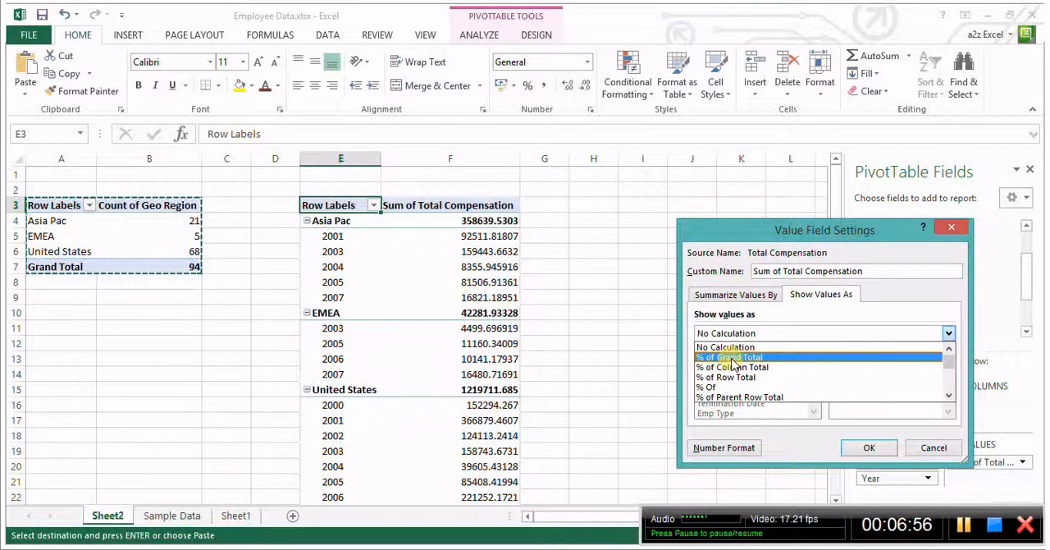
{"action": "left_click", "coordinate": [732, 359]}
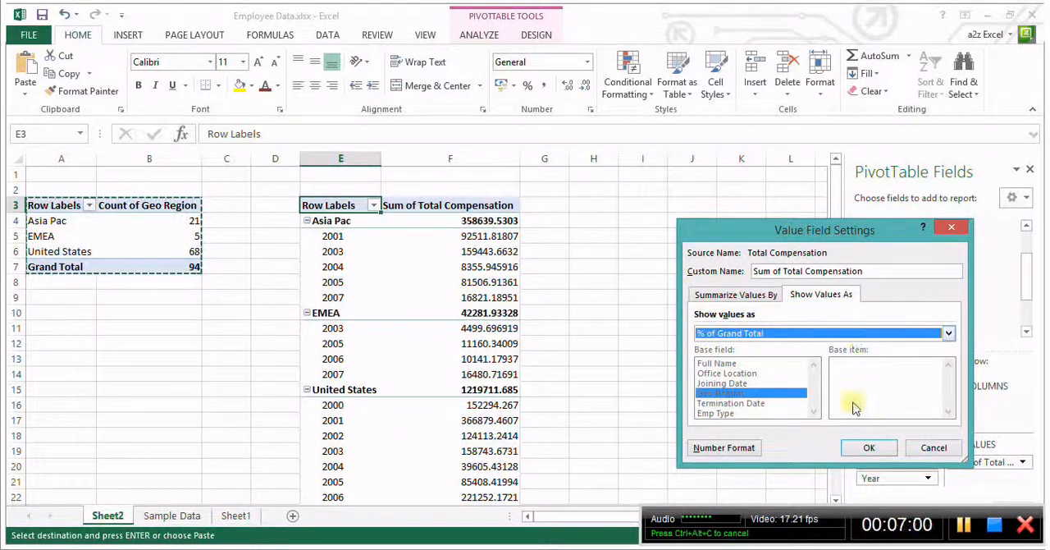
{"action": "left_click", "coordinate": [869, 448]}
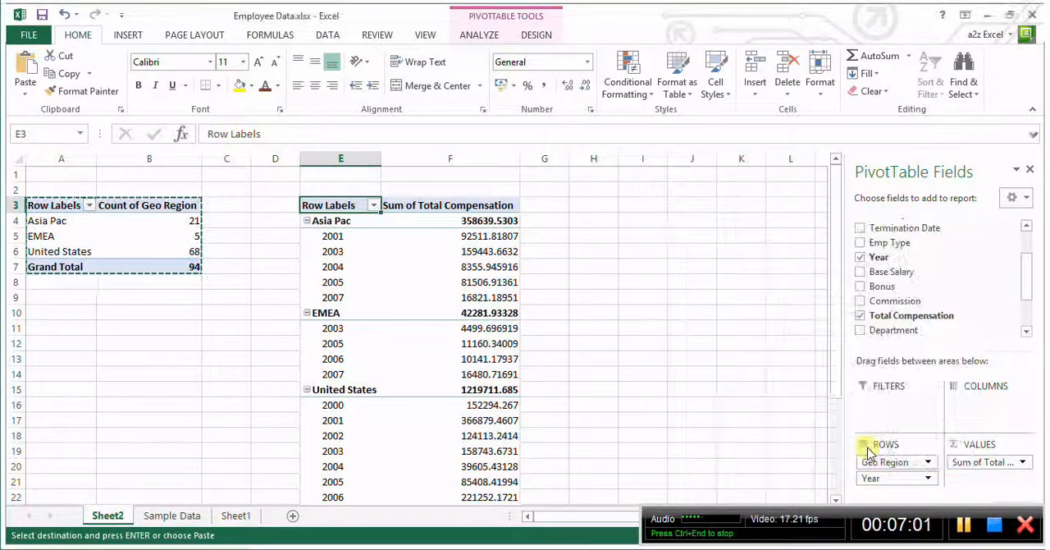
Examine the grand total and the Asia Pac, EMEA and United States percentages in the second pivot table
{"action": "scroll", "coordinate": [543, 301], "scroll_direction": "down", "scroll_amount": 3}
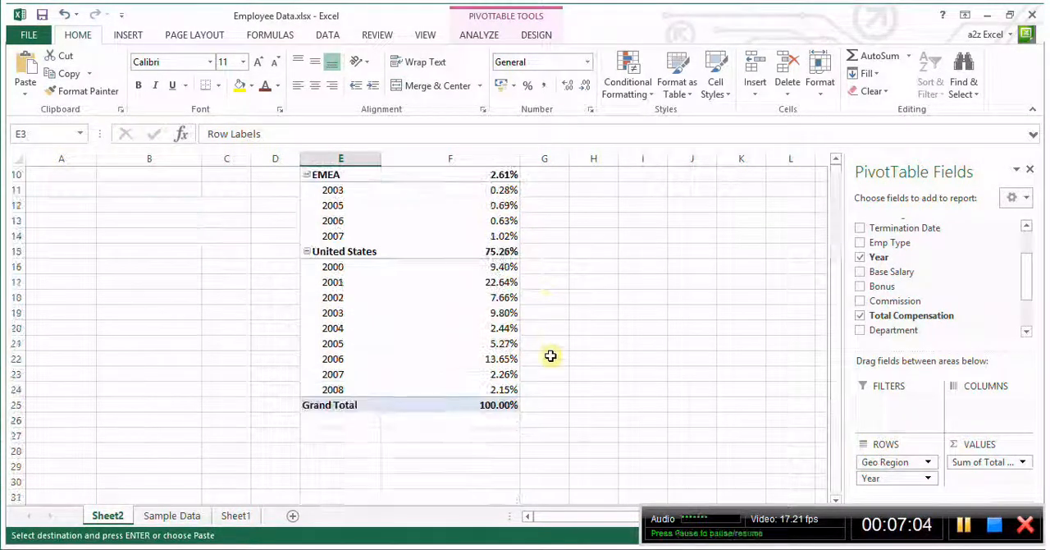
{"action": "left_click", "coordinate": [489, 407]}
{"action": "scroll", "coordinate": [535, 361], "scroll_direction": "up", "scroll_amount": 3}
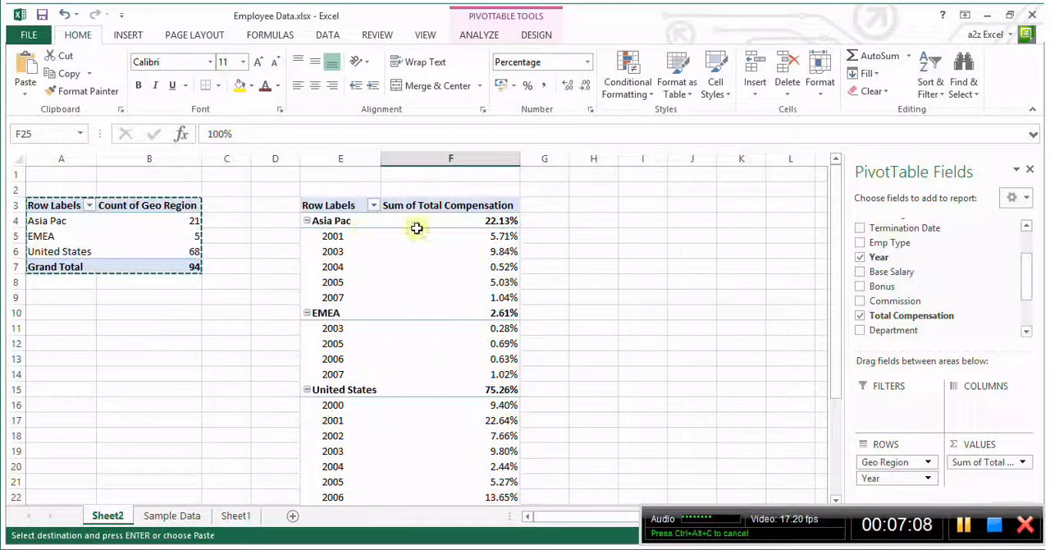
{"action": "scroll", "coordinate": [548, 386], "scroll_direction": "down", "scroll_amount": 2}
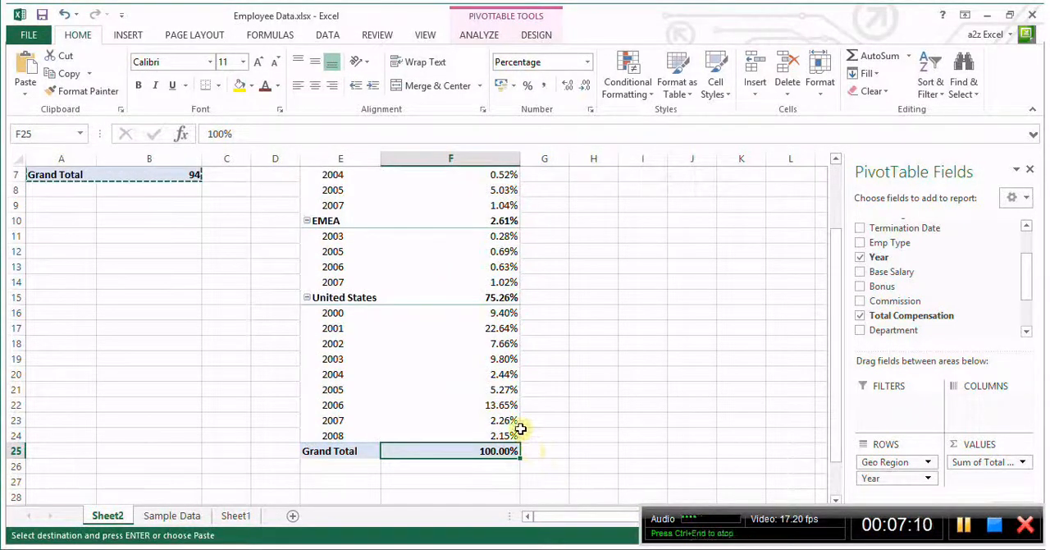
{"action": "scroll", "coordinate": [536, 424], "scroll_direction": "up", "scroll_amount": 2}
{"action": "scroll", "coordinate": [512, 313], "scroll_direction": "down", "scroll_amount": 1}
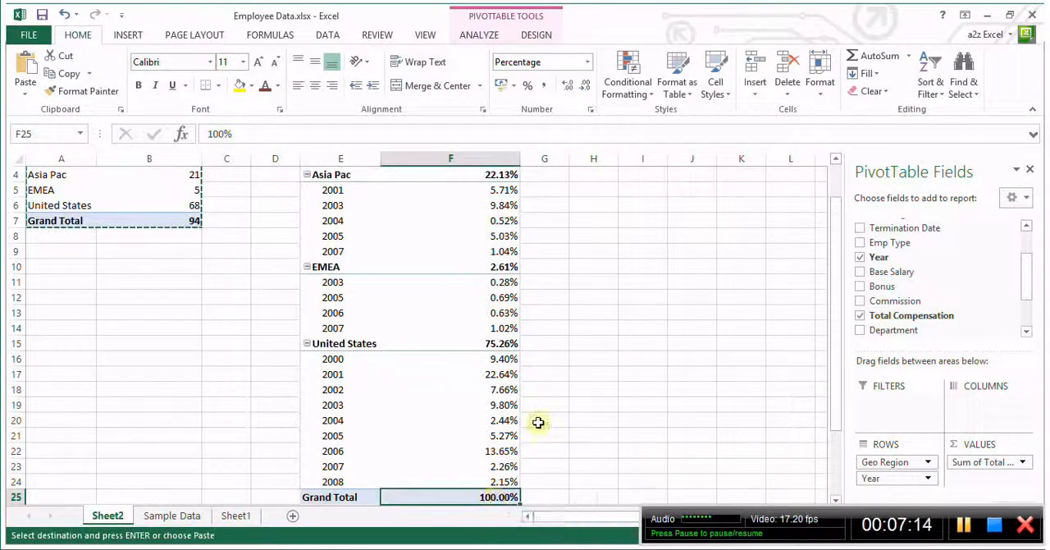
{"action": "scroll", "coordinate": [558, 408], "scroll_direction": "up", "scroll_amount": 1}
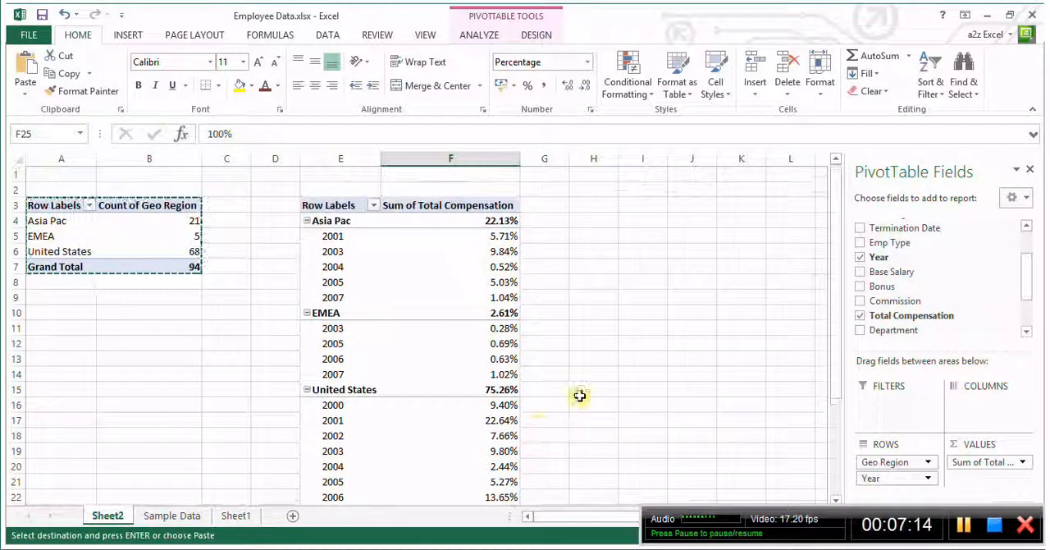
{"action": "left_click", "coordinate": [503, 222]}
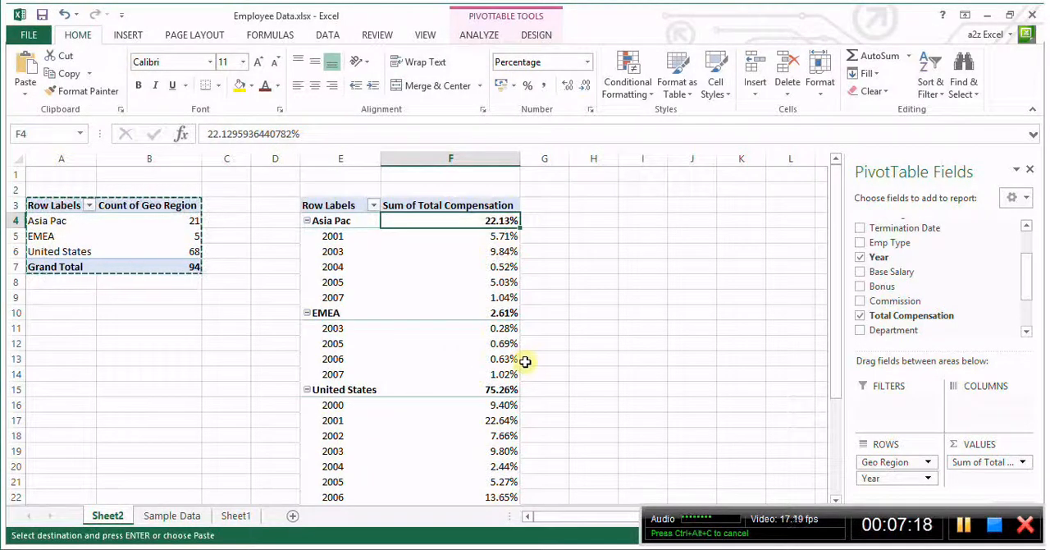
{"action": "left_click", "coordinate": [475, 317]}
{"action": "scroll", "coordinate": [561, 356], "scroll_direction": "down", "scroll_amount": 1}
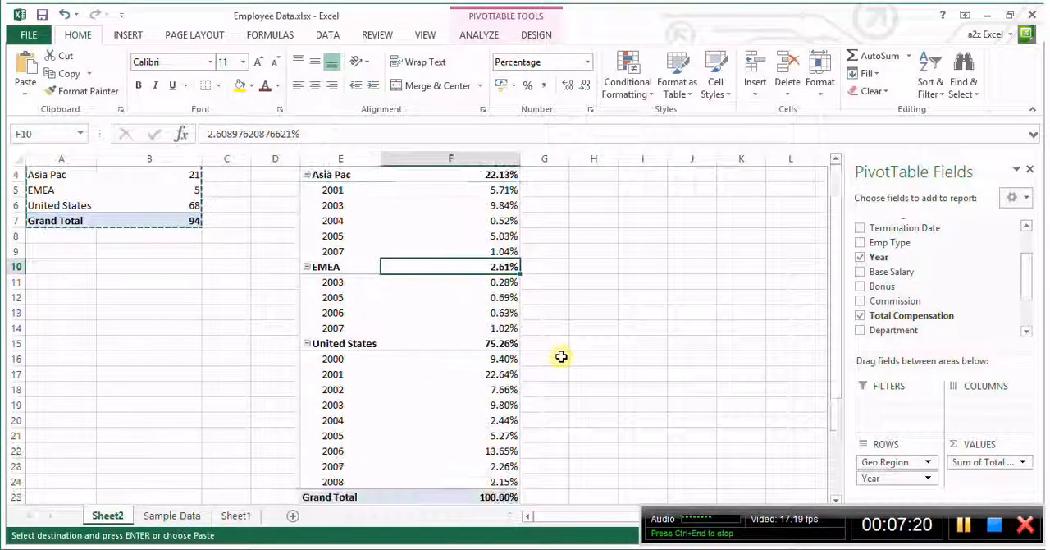
{"action": "left_click", "coordinate": [492, 343]}
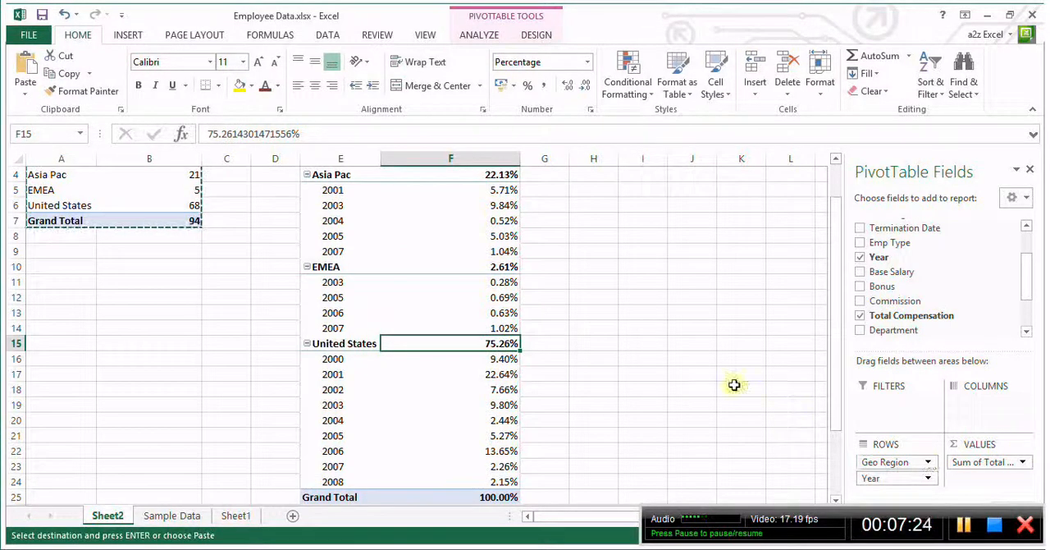
Remove Year from the second pivot table's rows and check each region's share of total compensation
{"action": "left_click_drag", "start_coordinate": [883, 483], "coordinate": [931, 301]}
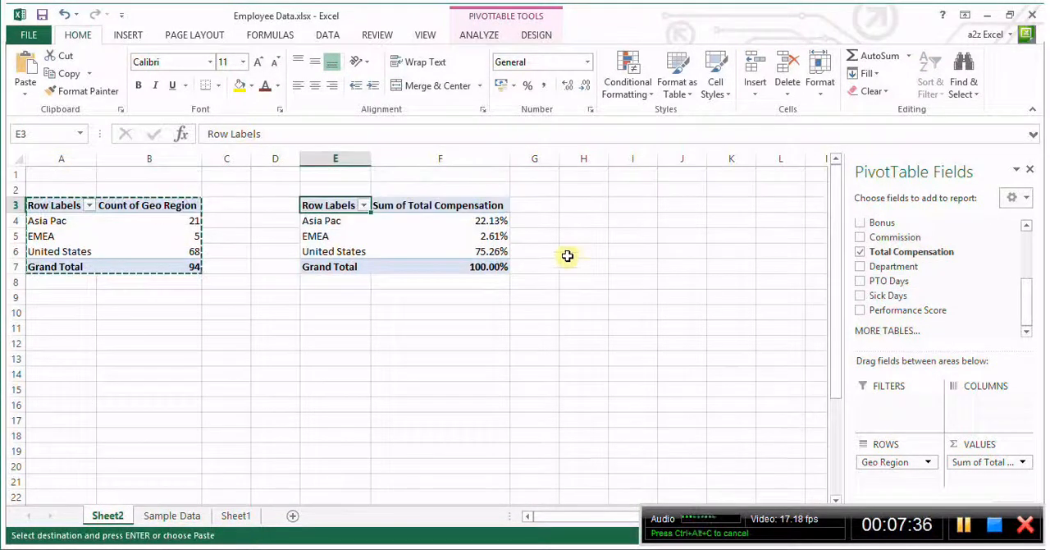
{"action": "left_click", "coordinate": [487, 266]}
{"action": "left_click", "coordinate": [487, 267]}
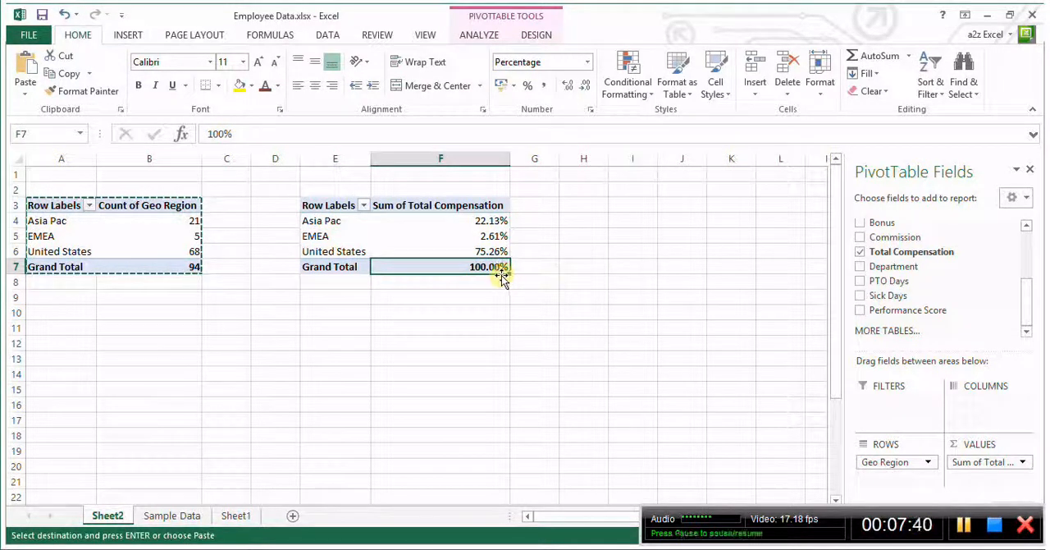
{"action": "left_click", "coordinate": [489, 235]}
{"action": "left_click", "coordinate": [498, 220]}
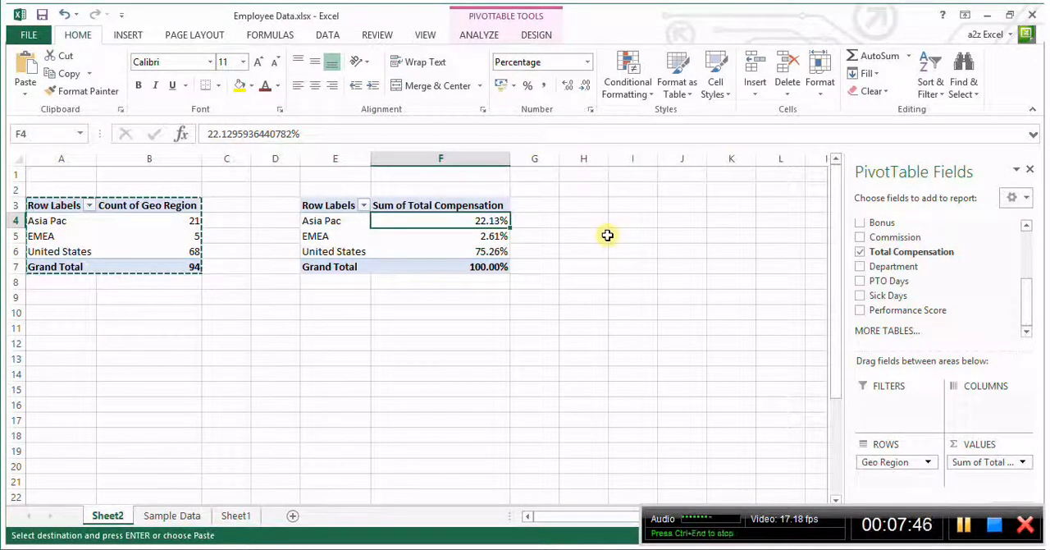
{"action": "left_click", "coordinate": [486, 236]}
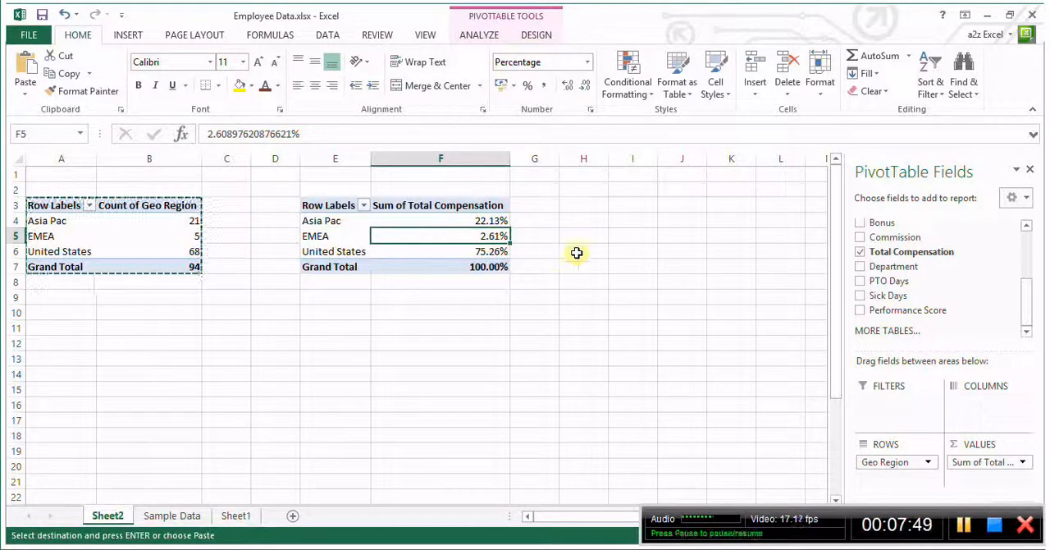
{"action": "left_click", "coordinate": [488, 256]}
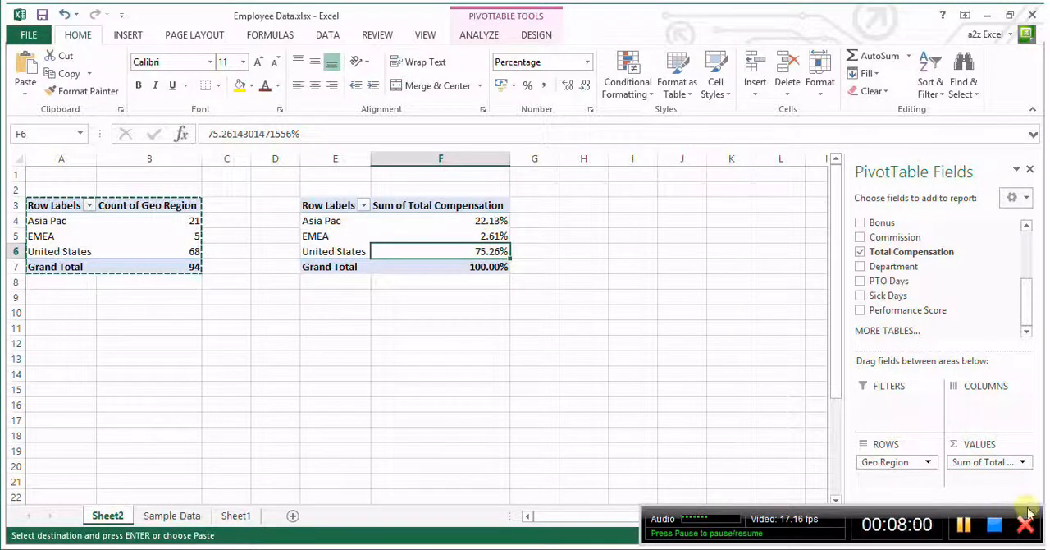
Review the available Show Values As calculations for Total Compensation and close the settings without applying a change
{"action": "left_click", "coordinate": [974, 464]}
{"action": "left_click", "coordinate": [985, 509]}
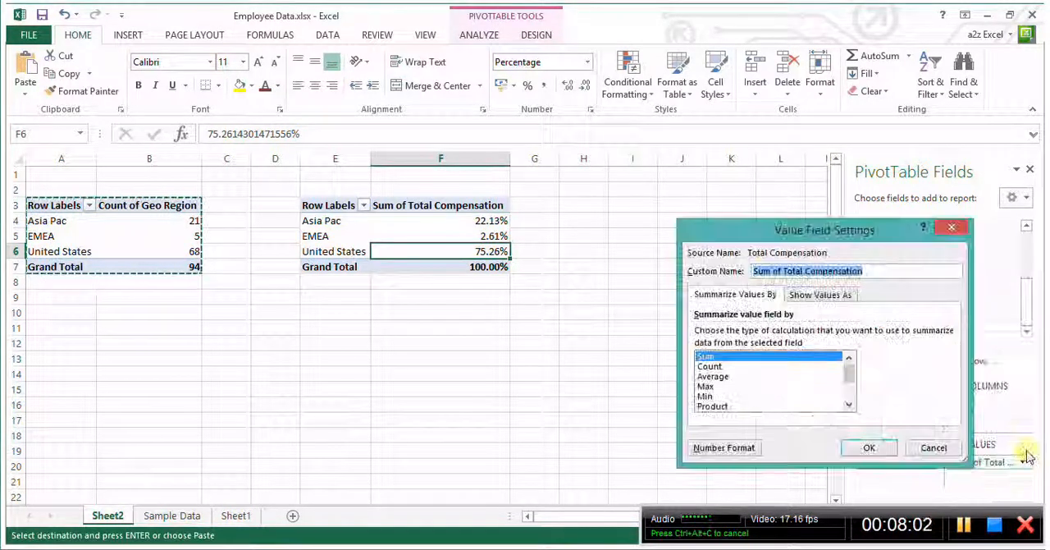
{"action": "left_click", "coordinate": [810, 302]}
{"action": "left_click", "coordinate": [777, 332]}
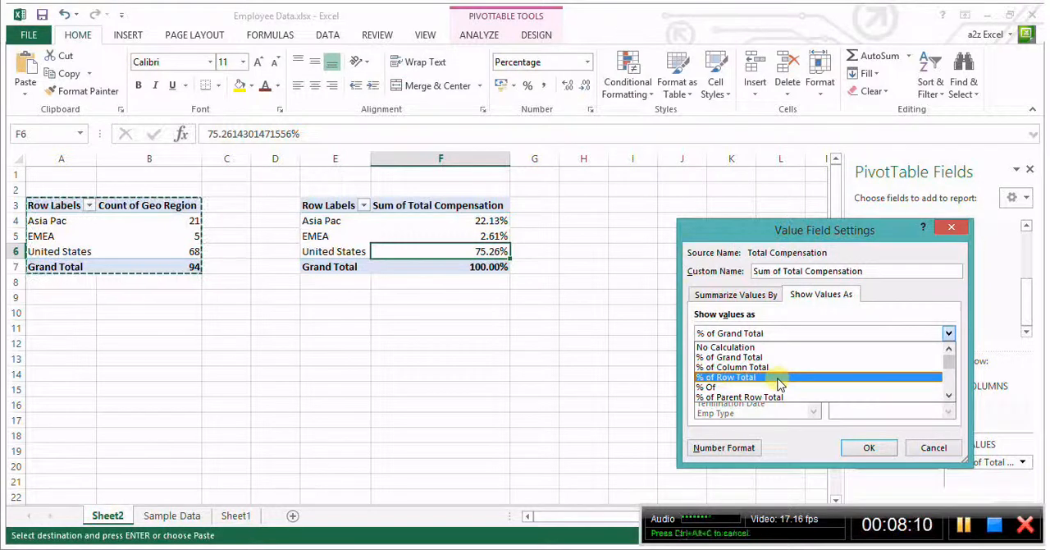
{"action": "left_click", "coordinate": [933, 447]}
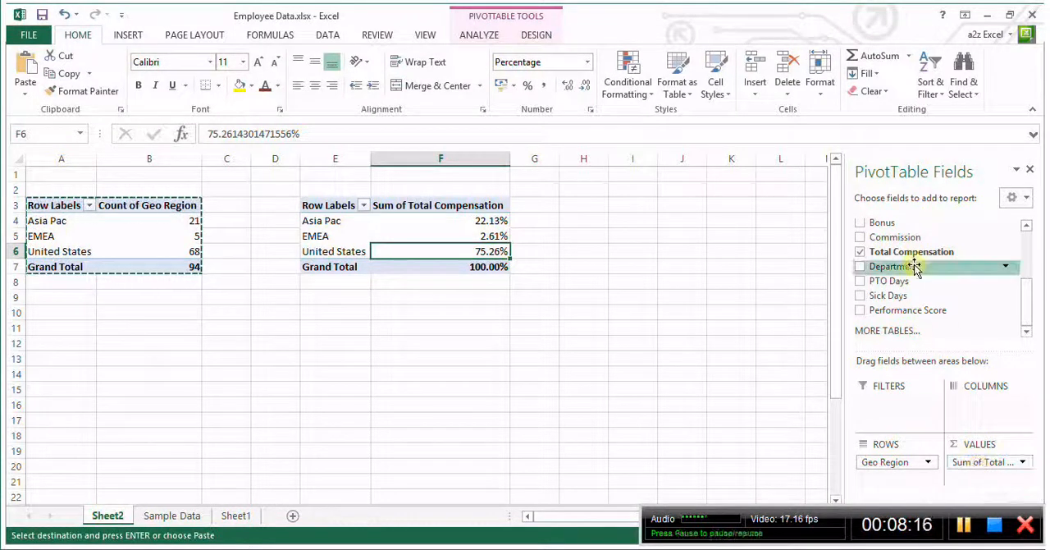
Add Year as a report filter to the second pivot table and look over its list of years
{"action": "left_click_drag", "start_coordinate": [1025, 300], "coordinate": [1022, 255]}
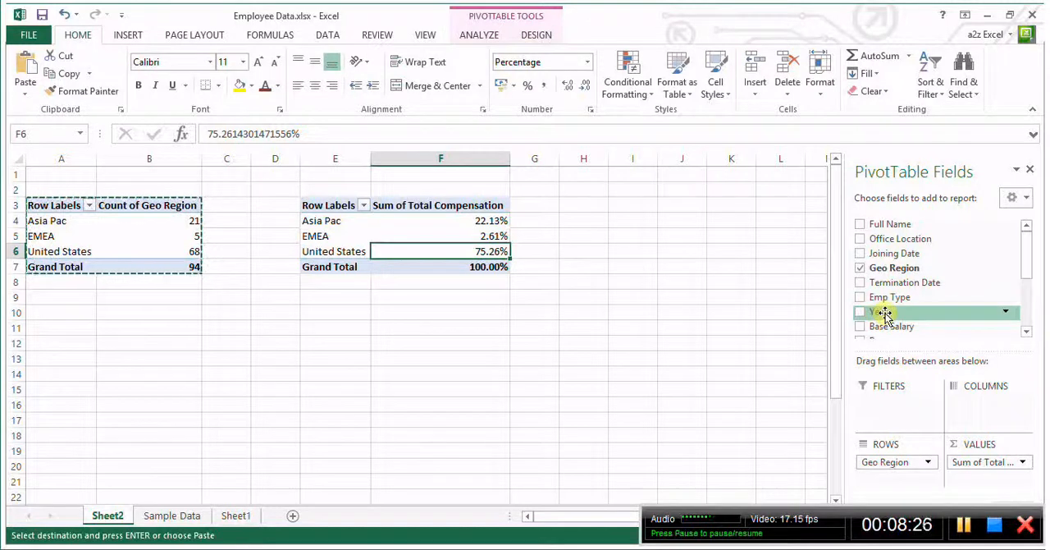
{"action": "left_click_drag", "start_coordinate": [883, 313], "coordinate": [883, 406]}
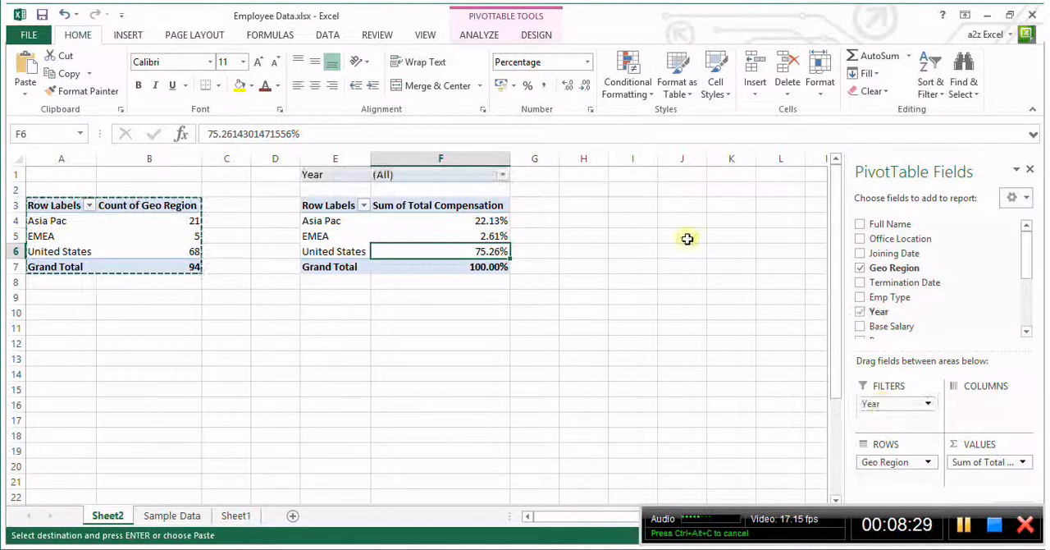
{"action": "left_click", "coordinate": [502, 175]}
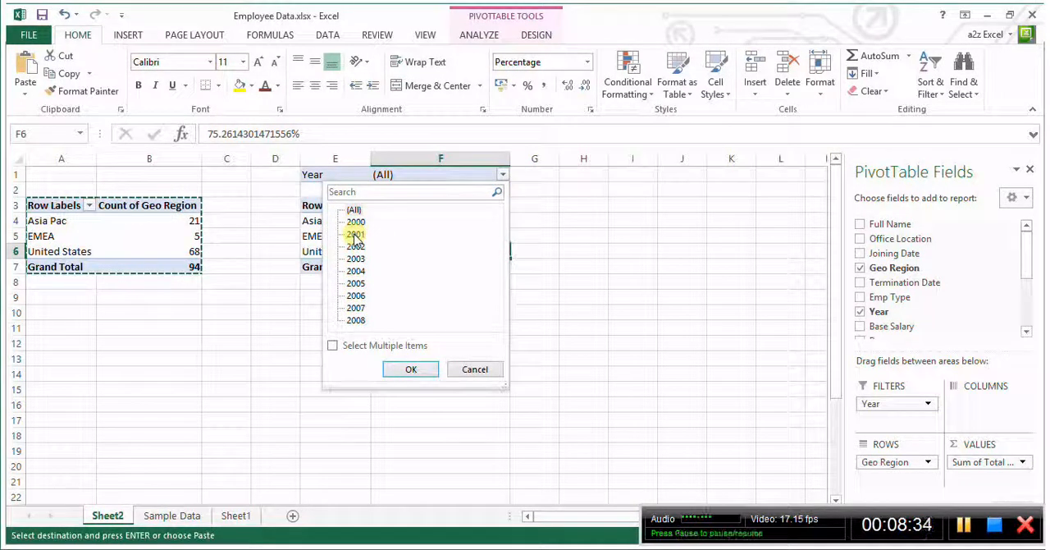
{"action": "left_click", "coordinate": [475, 370]}
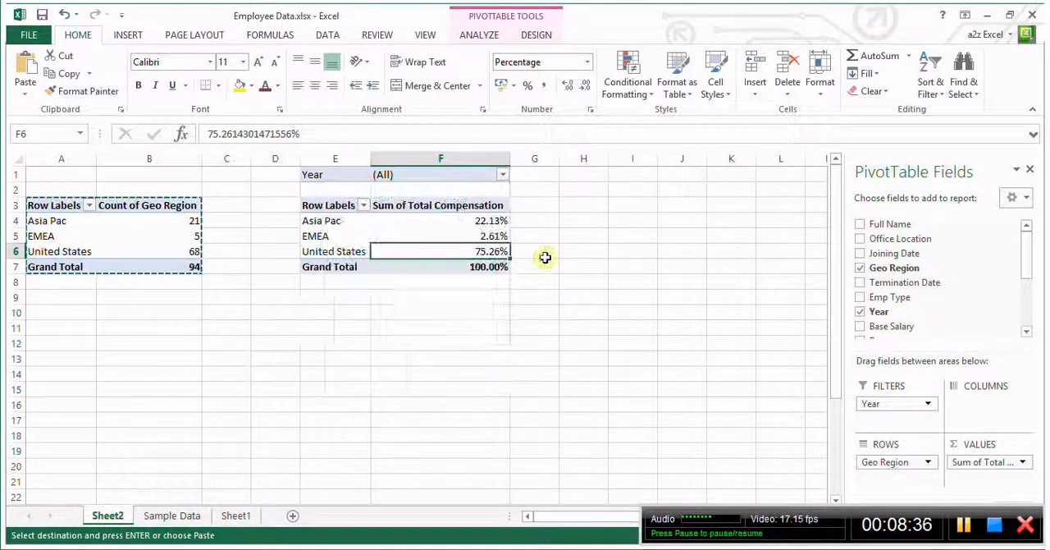
{"action": "left_click_drag", "start_coordinate": [537, 218], "coordinate": [534, 262]}
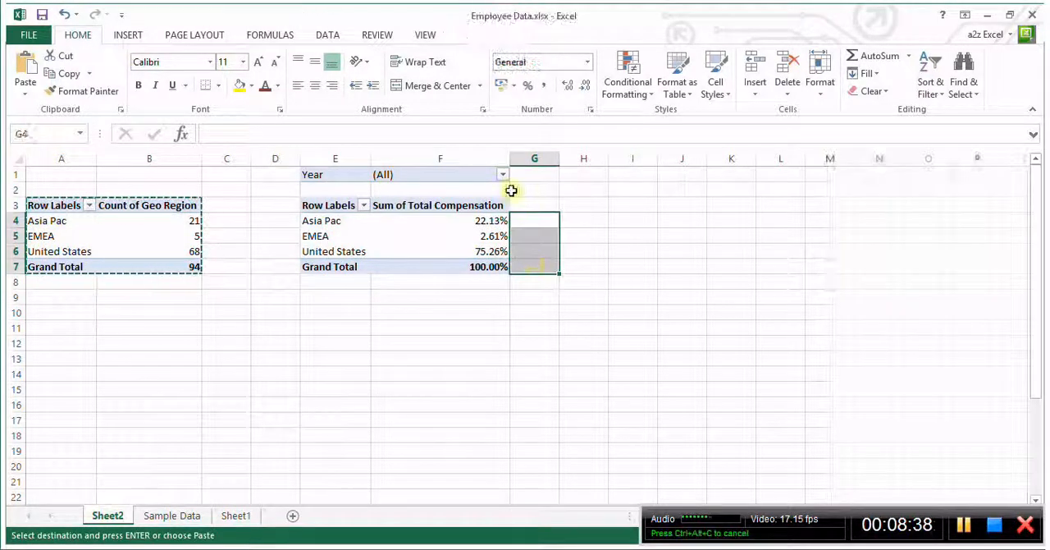
Filter the second pivot table to the year 2001
{"action": "left_click", "coordinate": [501, 174]}
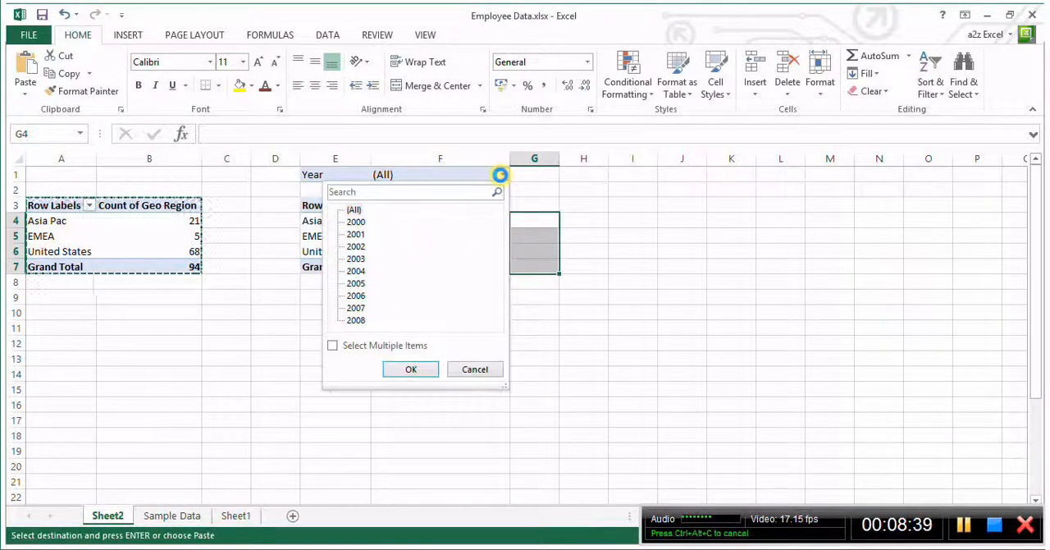
{"action": "left_click", "coordinate": [356, 235]}
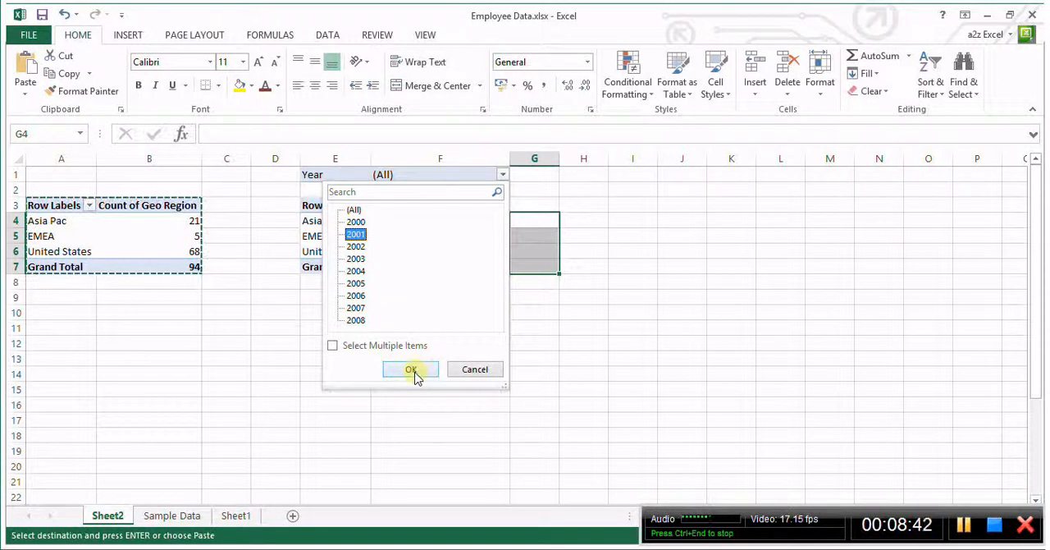
{"action": "left_click", "coordinate": [414, 375]}
{"action": "left_click", "coordinate": [623, 267]}
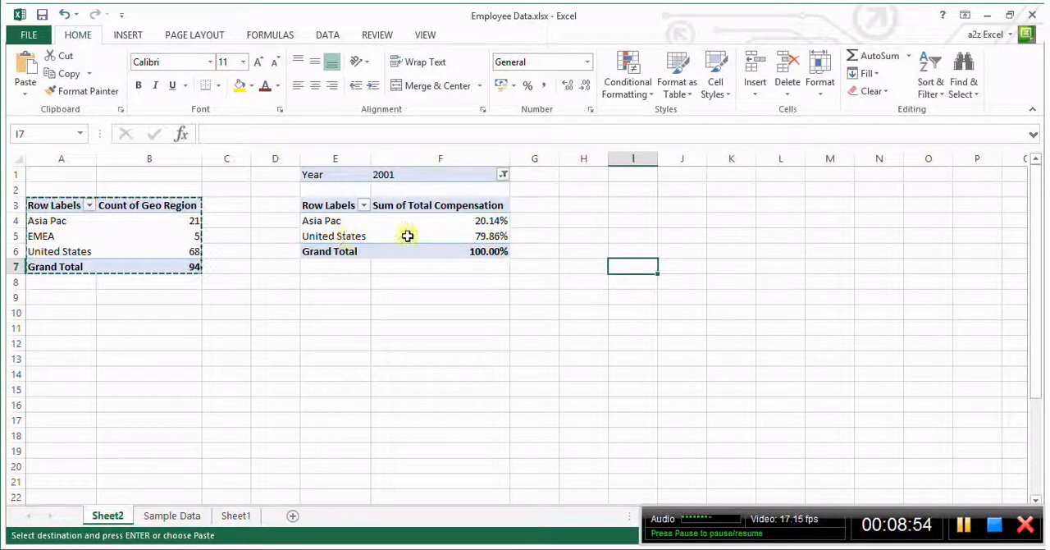
Allow multiple years in the Year filter, include 2001 through 2005, and check EMEA's percentage
{"action": "left_click", "coordinate": [503, 177]}
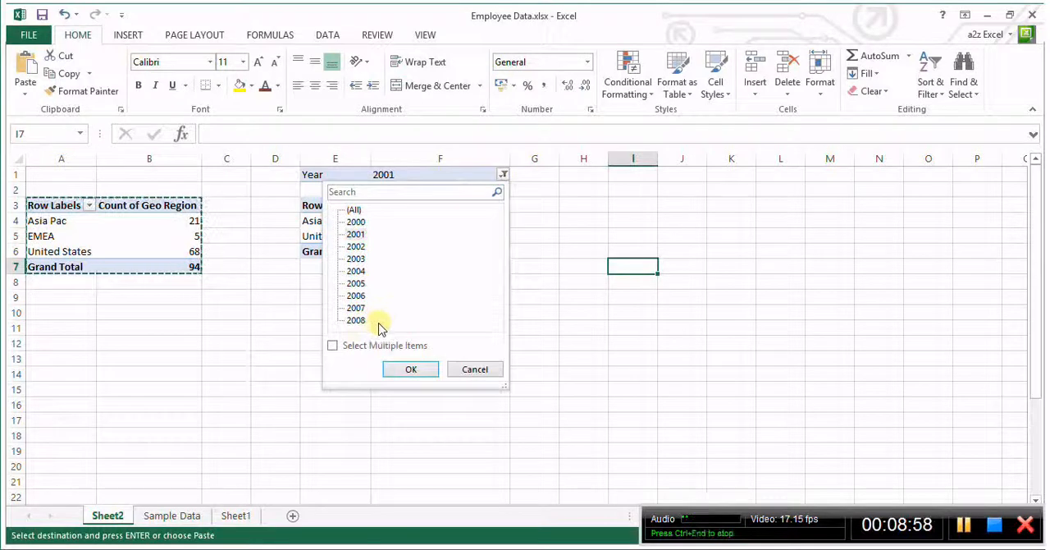
{"action": "left_click", "coordinate": [332, 346]}
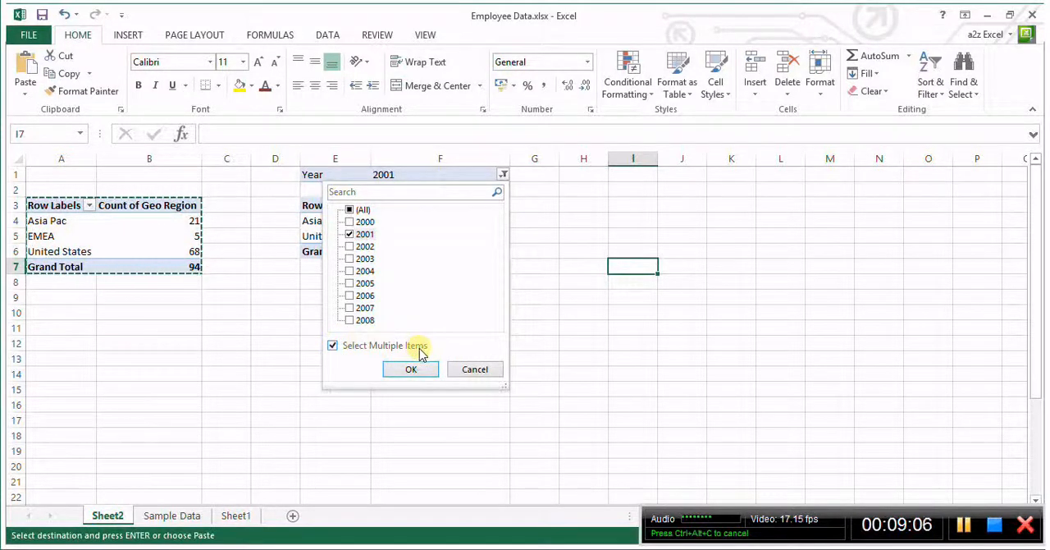
{"action": "left_click", "coordinate": [351, 260]}
{"action": "left_click", "coordinate": [350, 272]}
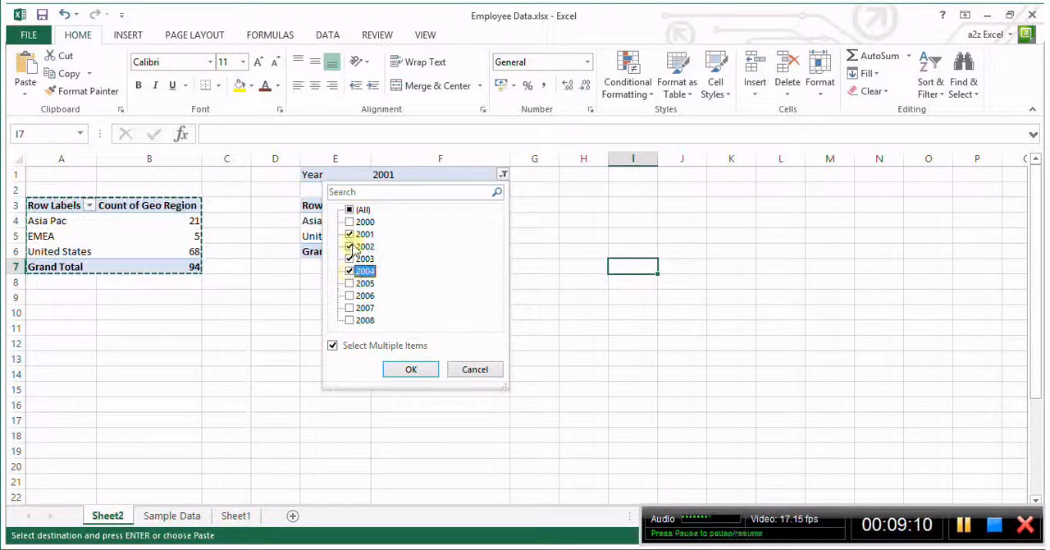
{"action": "left_click", "coordinate": [360, 283]}
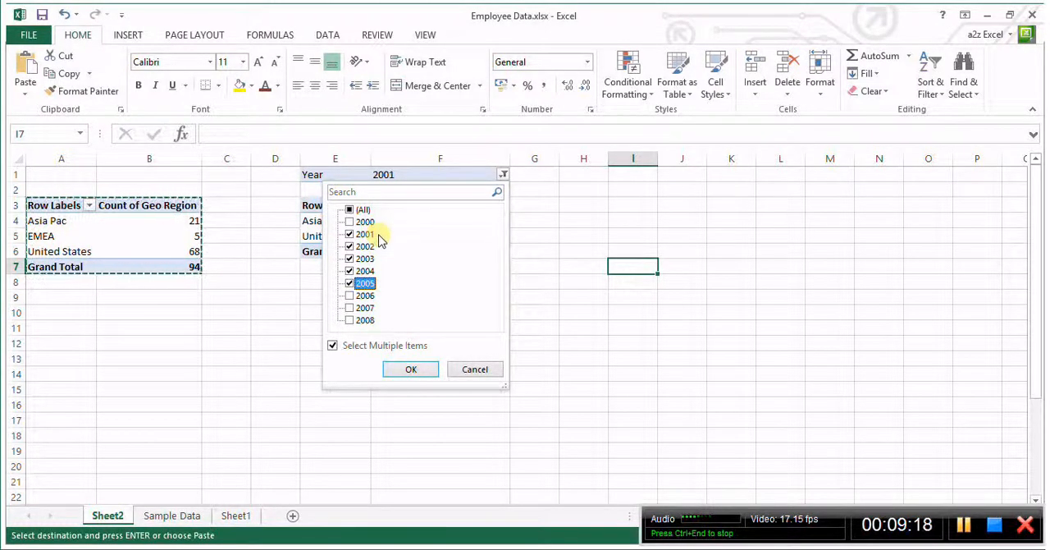
{"action": "left_click", "coordinate": [410, 370]}
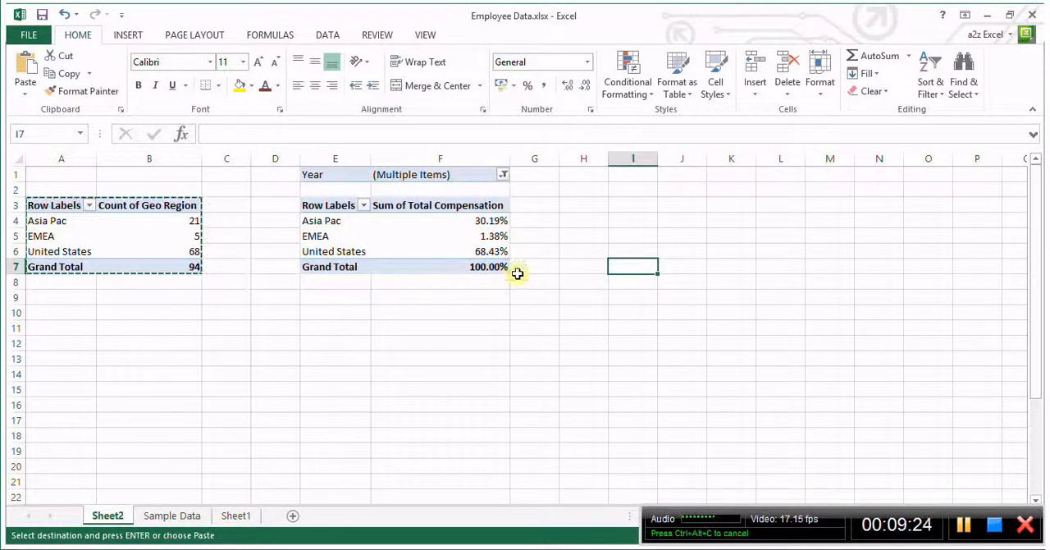
{"action": "left_click", "coordinate": [480, 236]}
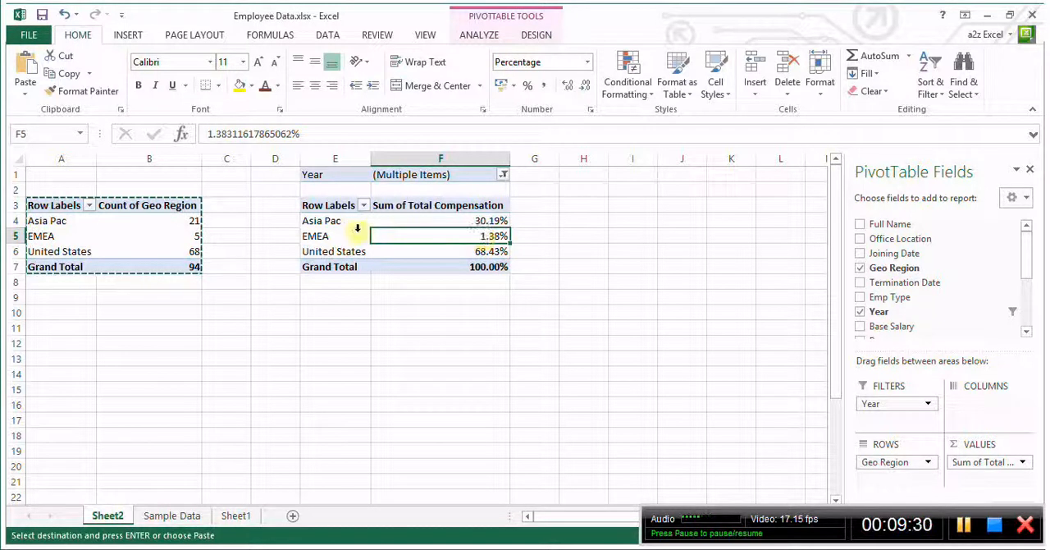
Compare the total compensation percentages of Asia Pac, United States and EMEA in the second pivot table
{"action": "left_click", "coordinate": [471, 220]}
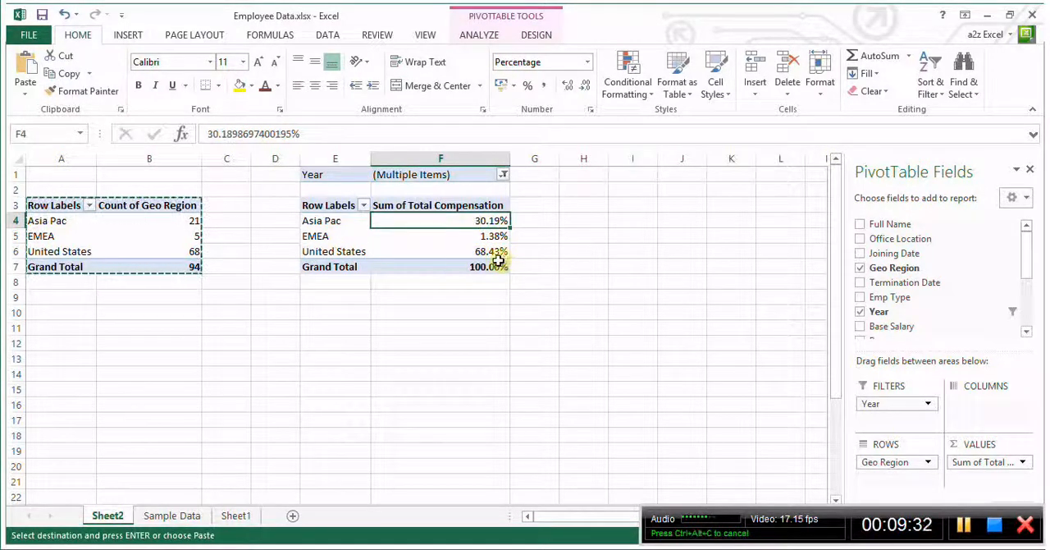
{"action": "left_click", "coordinate": [458, 252]}
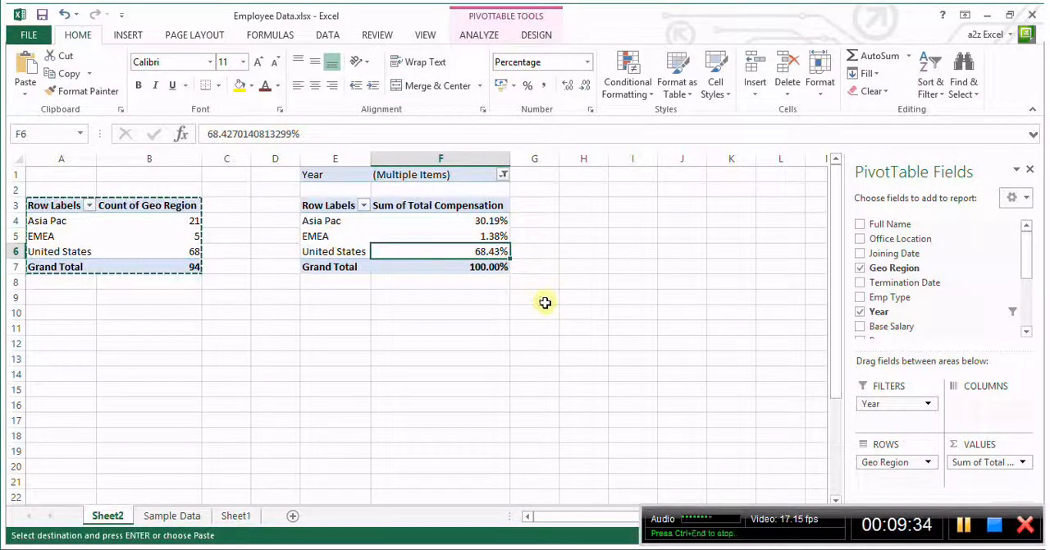
{"action": "left_click", "coordinate": [426, 236]}
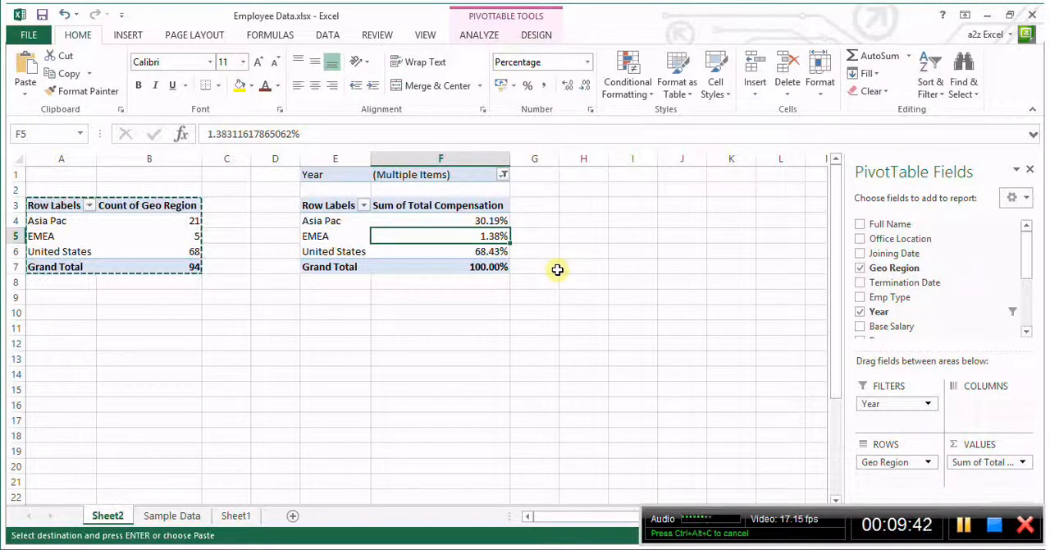
{"action": "left_click", "coordinate": [364, 247]}
{"action": "left_click", "coordinate": [429, 247]}
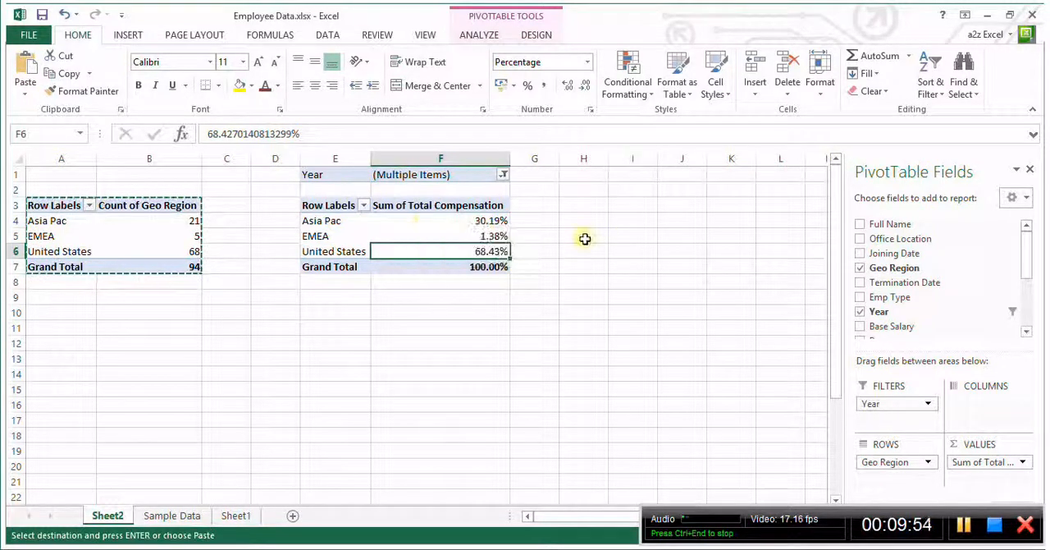
{"action": "left_click", "coordinate": [269, 302]}
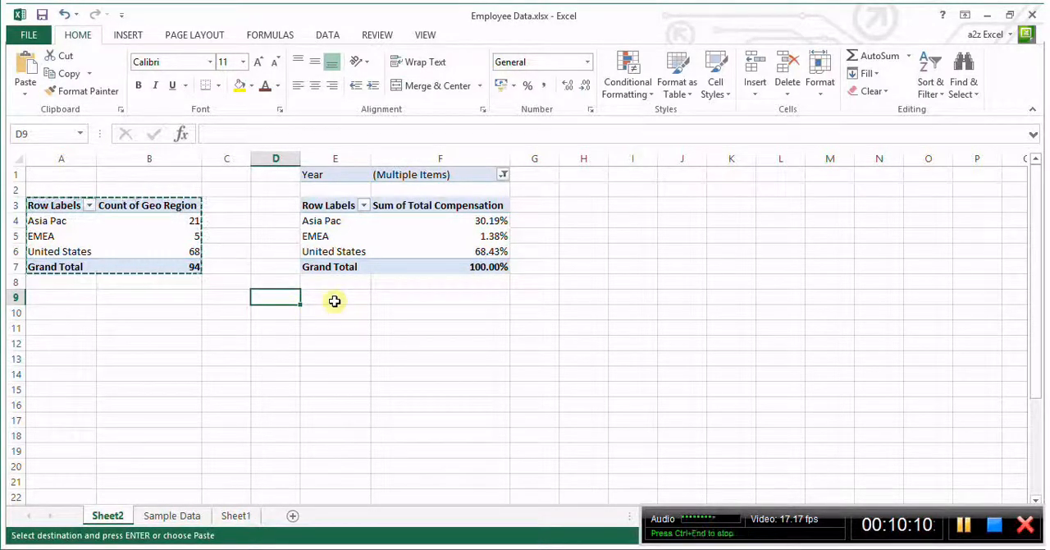
{"action": "left_click", "coordinate": [337, 301]}
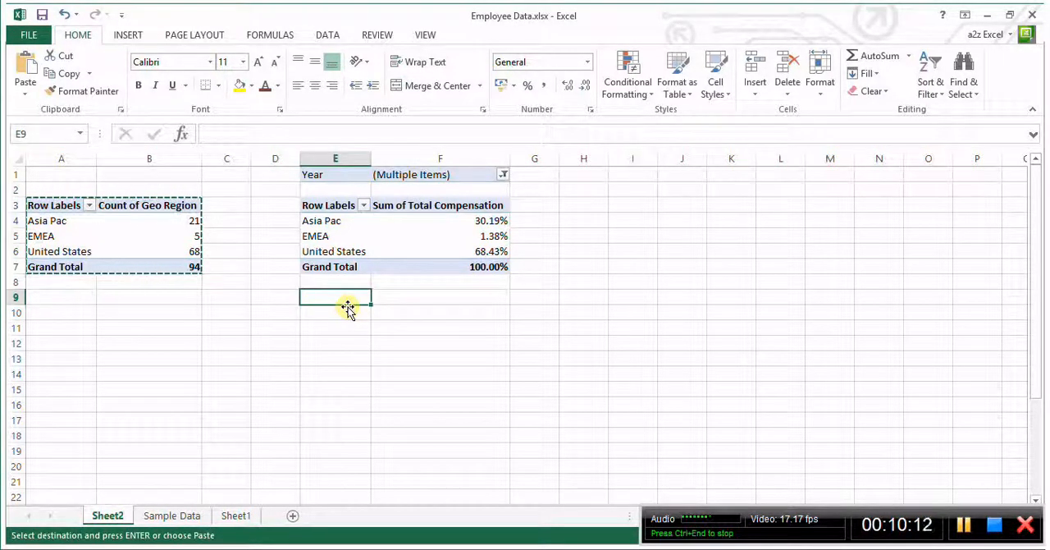
{"action": "type", "text": "visit"}
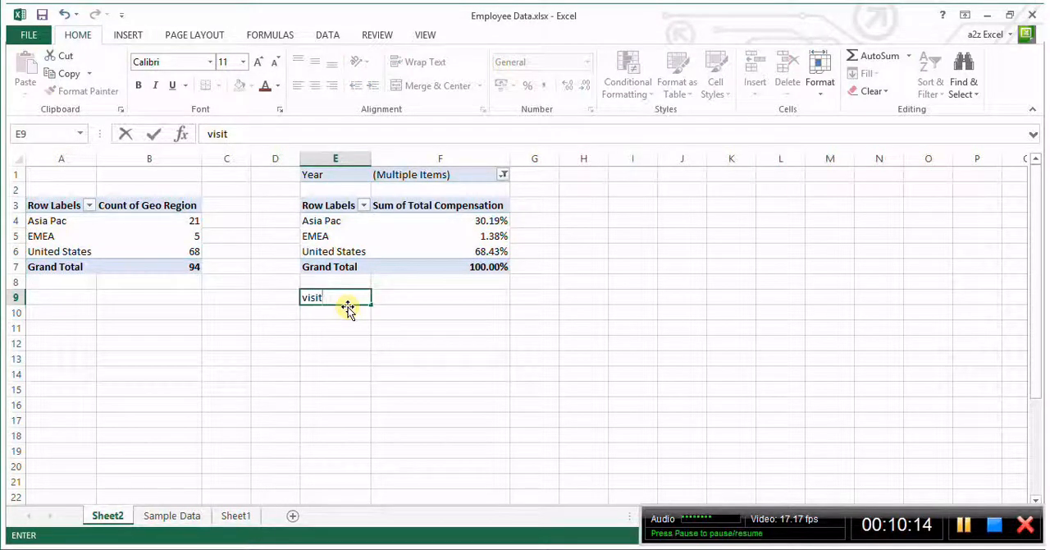
{"action": "type", "text": ":"}
{"action": "key", "text": "Up"}
{"action": "key", "text": "Right"}
{"action": "key", "text": "Down"}
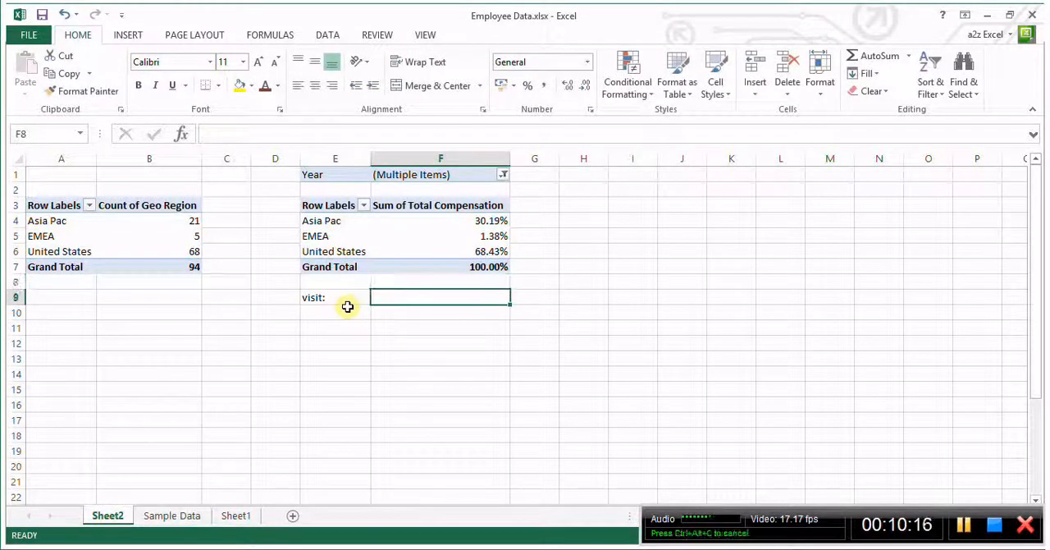
{"action": "type", "text": "www."}
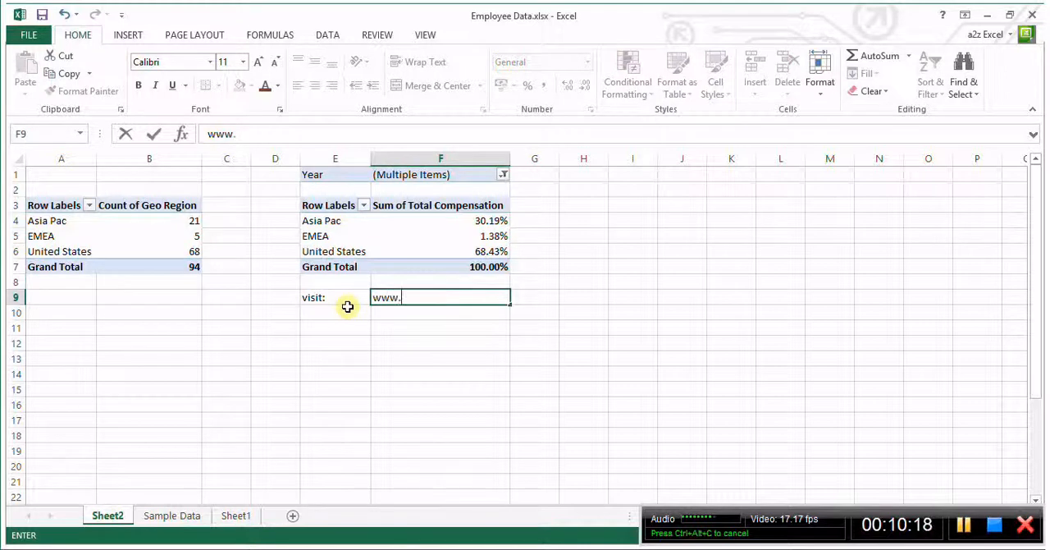
{"action": "type", "text": "a2zexce"}
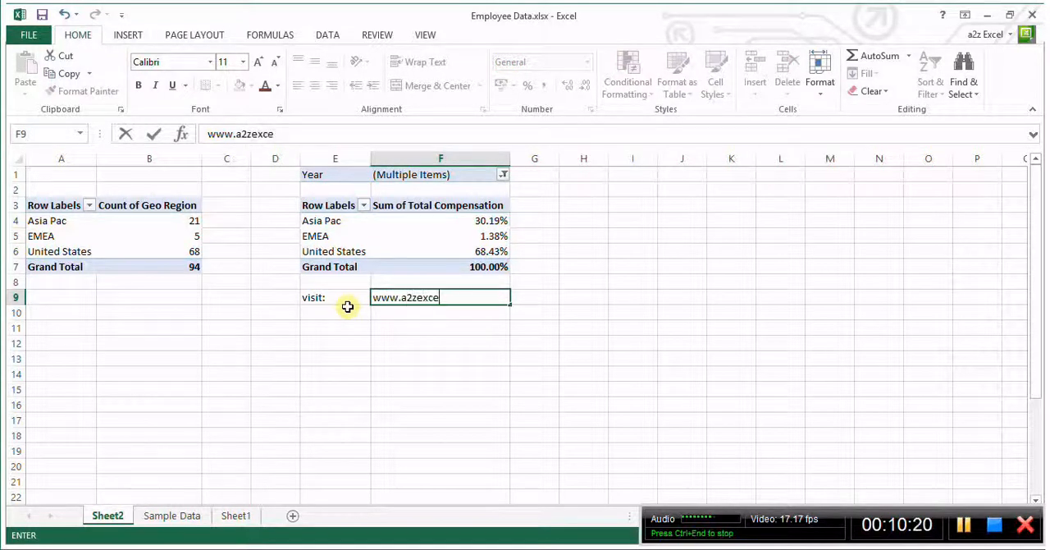
{"action": "type", "text": "l.com"}
{"action": "key", "text": "Return"}
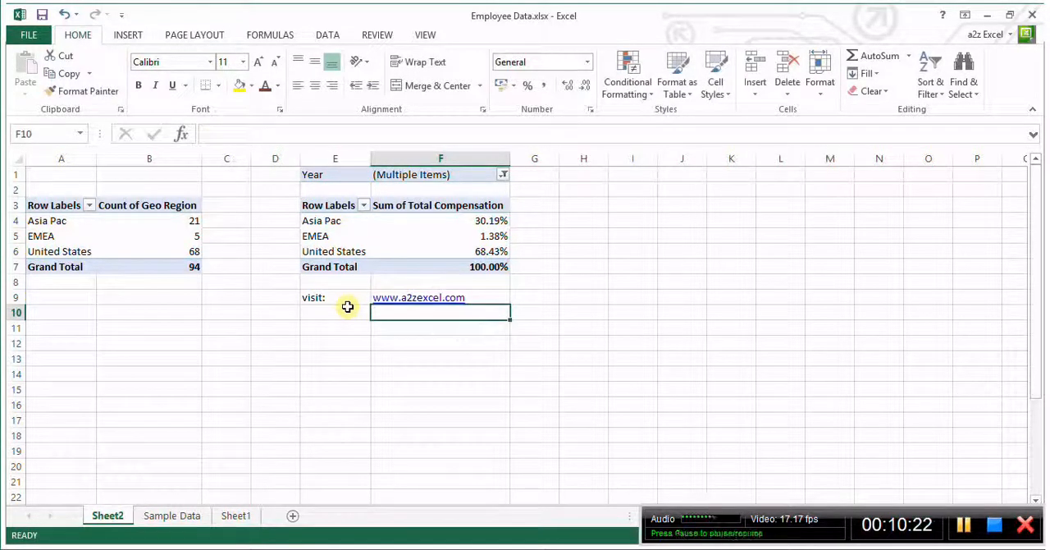
Enter the label "Call:" in E10 and the contact phone number as text in F10
{"action": "key", "text": "Left"}
{"action": "type", "text": "Call"}
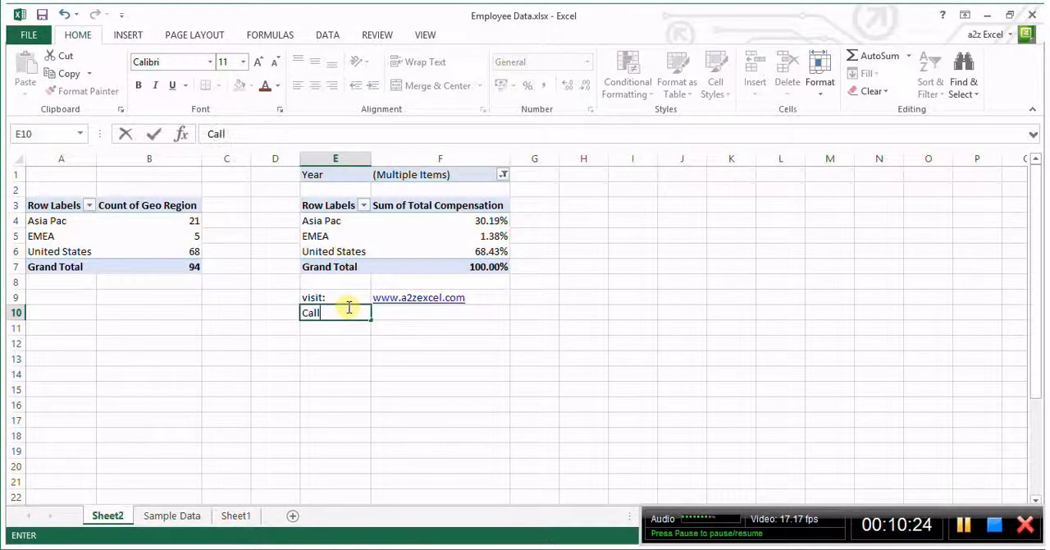
{"action": "key", "text": "Up"}
{"action": "key", "text": "Right"}
{"action": "key", "text": "Down"}
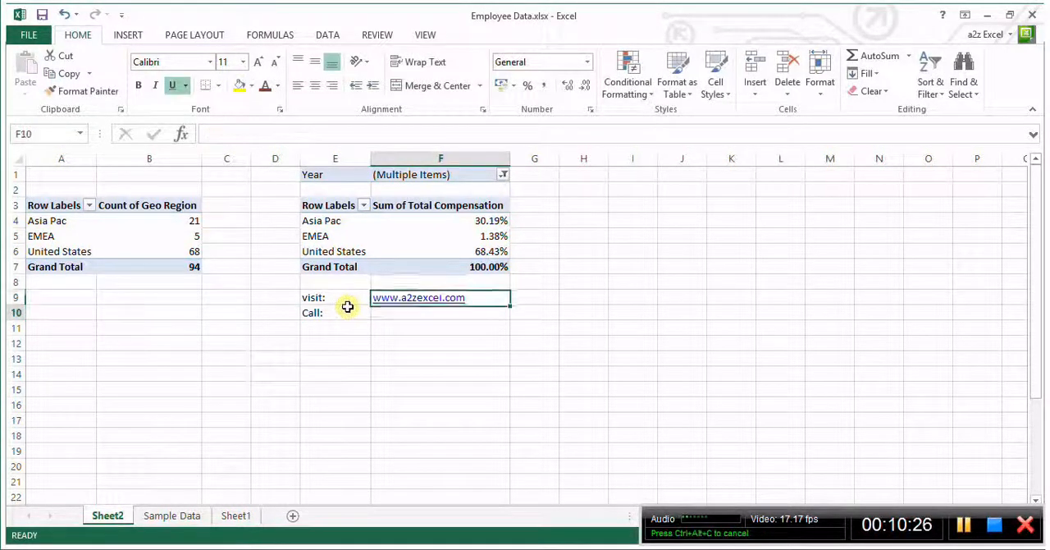
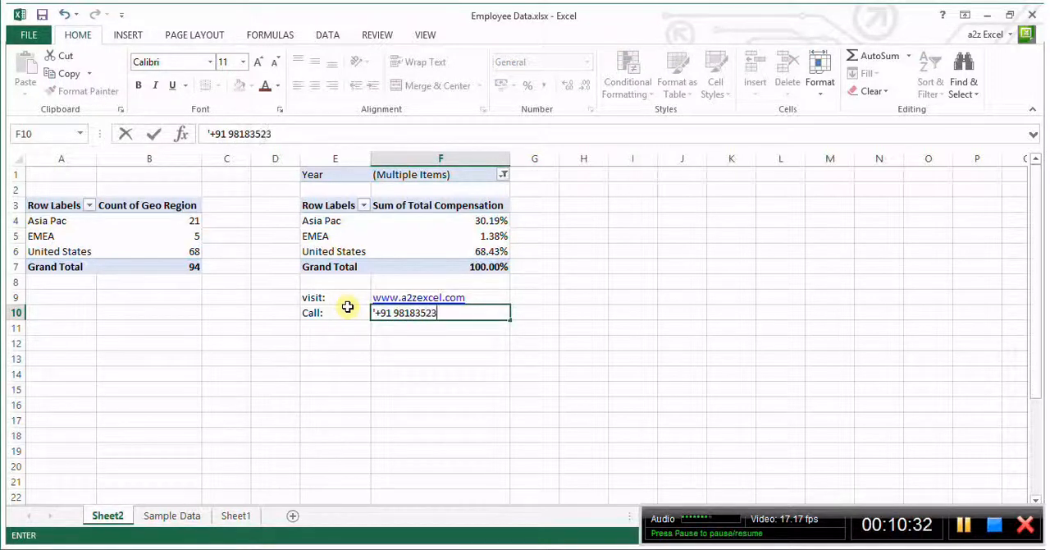
{"action": "key", "text": "Return"}
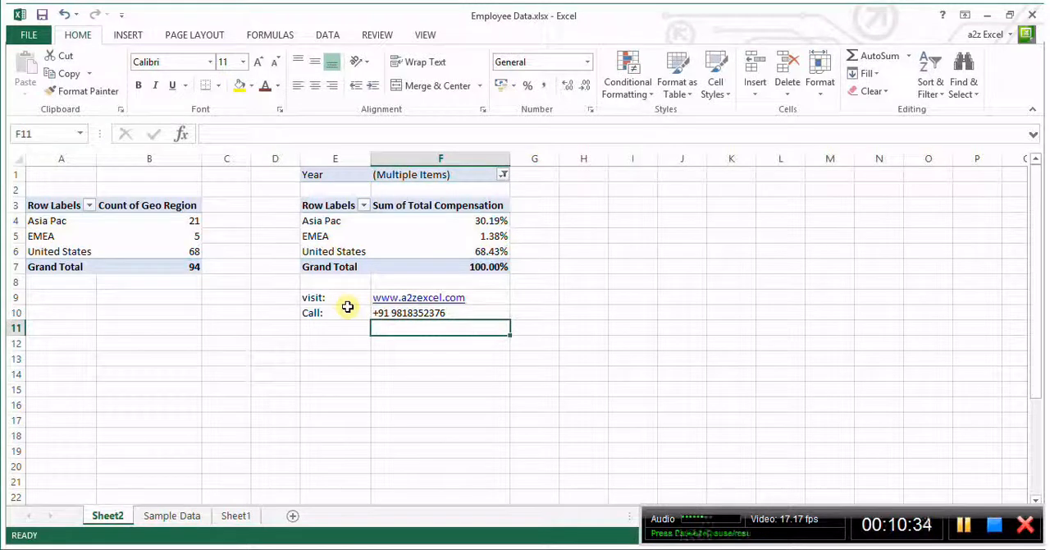
{"action": "left_click", "coordinate": [376, 313]}
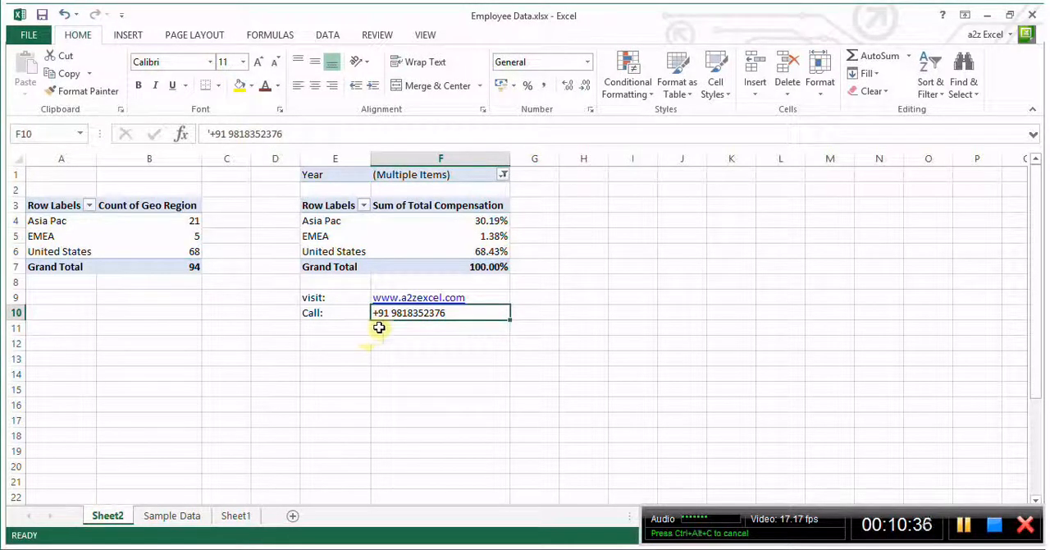
{"action": "left_click", "coordinate": [396, 329]}
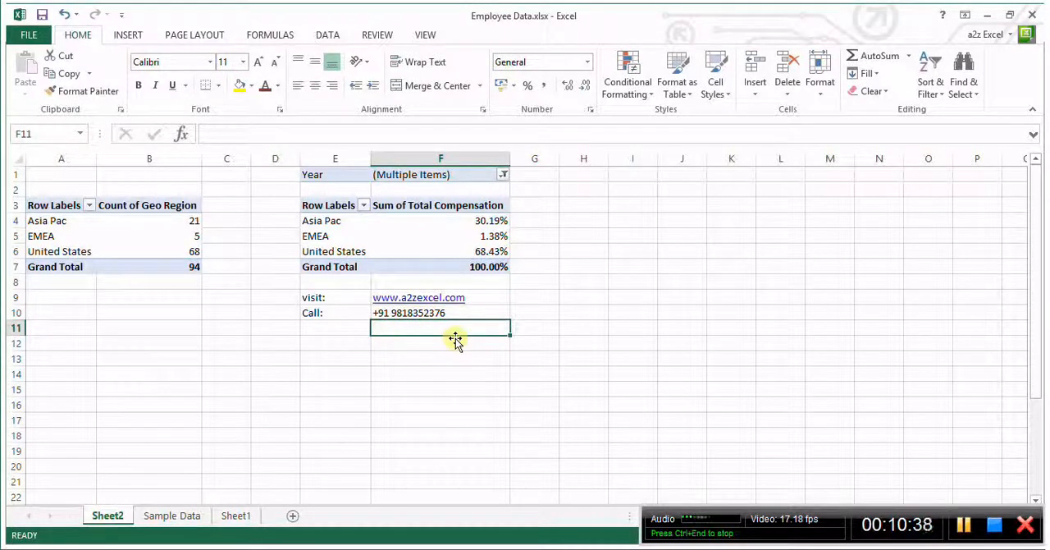